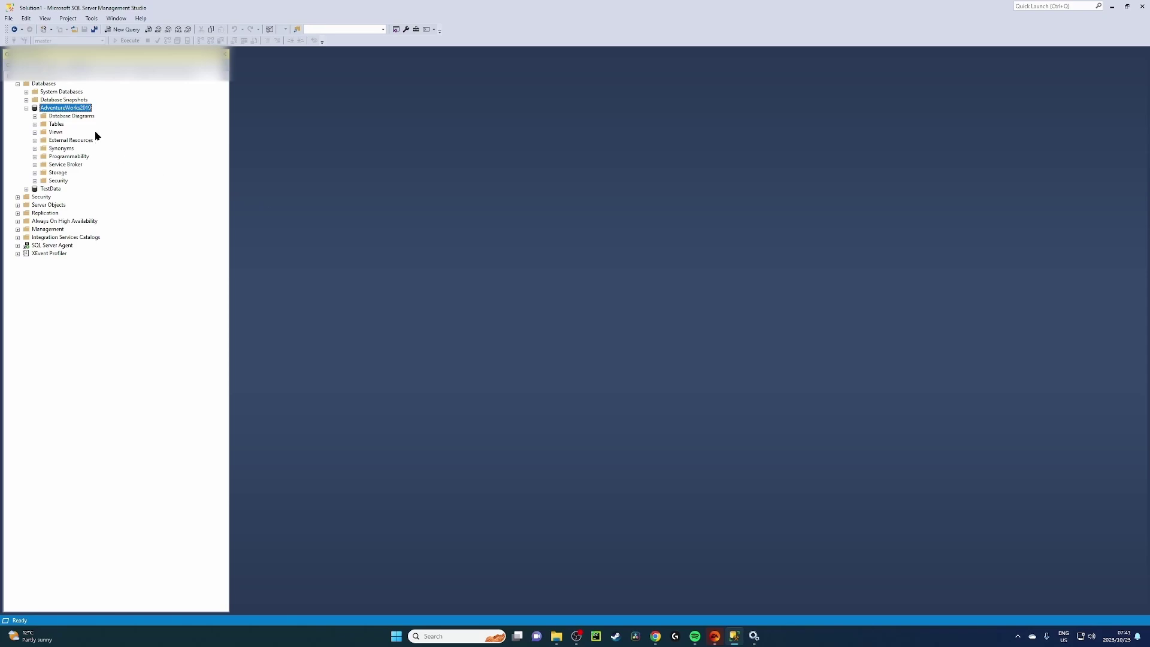
Start a data export from the AdventureWorks2019 database, using Microsoft OLE DB Provider for SQL Server as the data source
{"action": "right_click", "coordinate": [60, 112]}
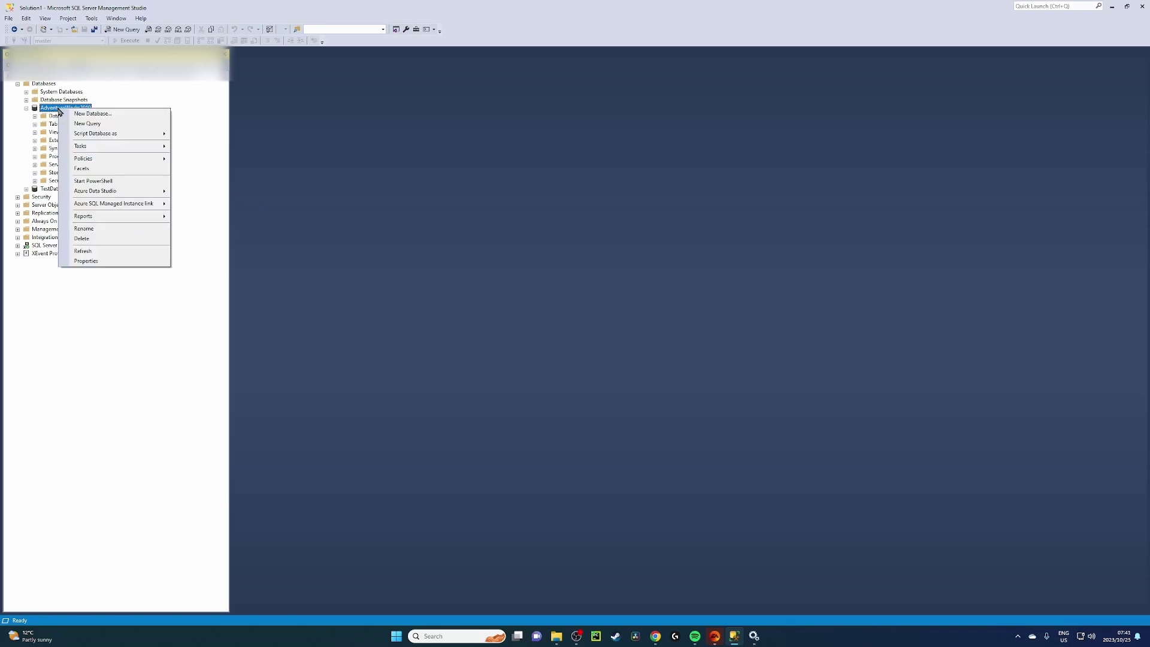
{"action": "mouse_move", "coordinate": [99, 150]}
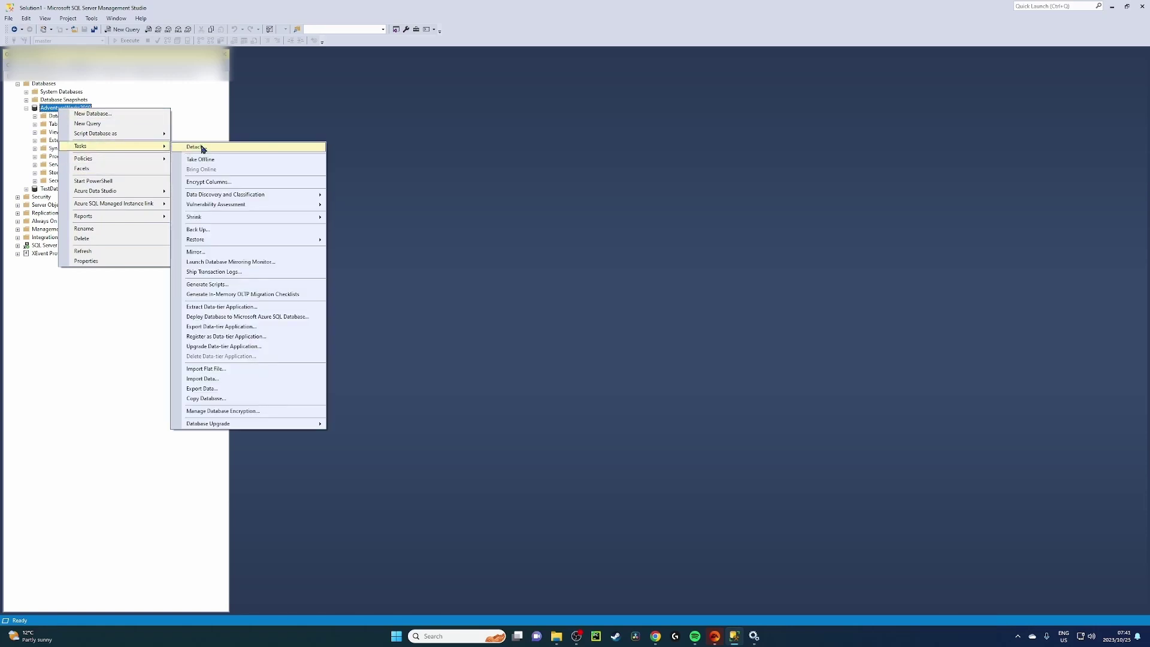
{"action": "left_click", "coordinate": [211, 390]}
{"action": "left_click_drag", "start_coordinate": [244, 116], "coordinate": [438, 139]}
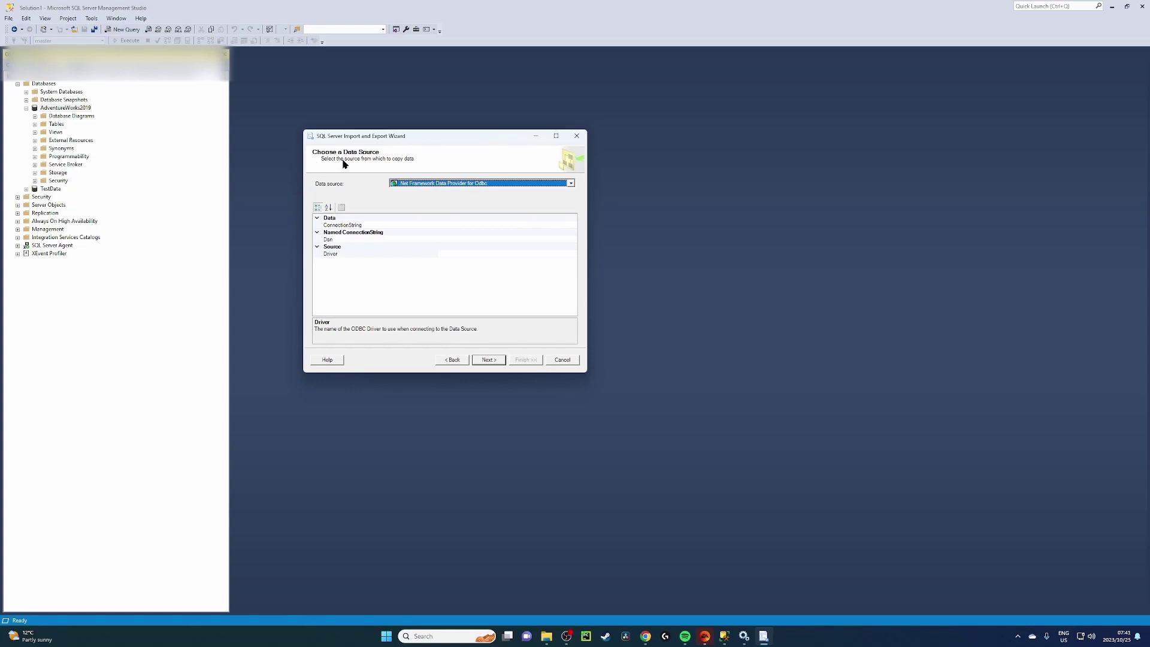
{"action": "left_click", "coordinate": [571, 184]}
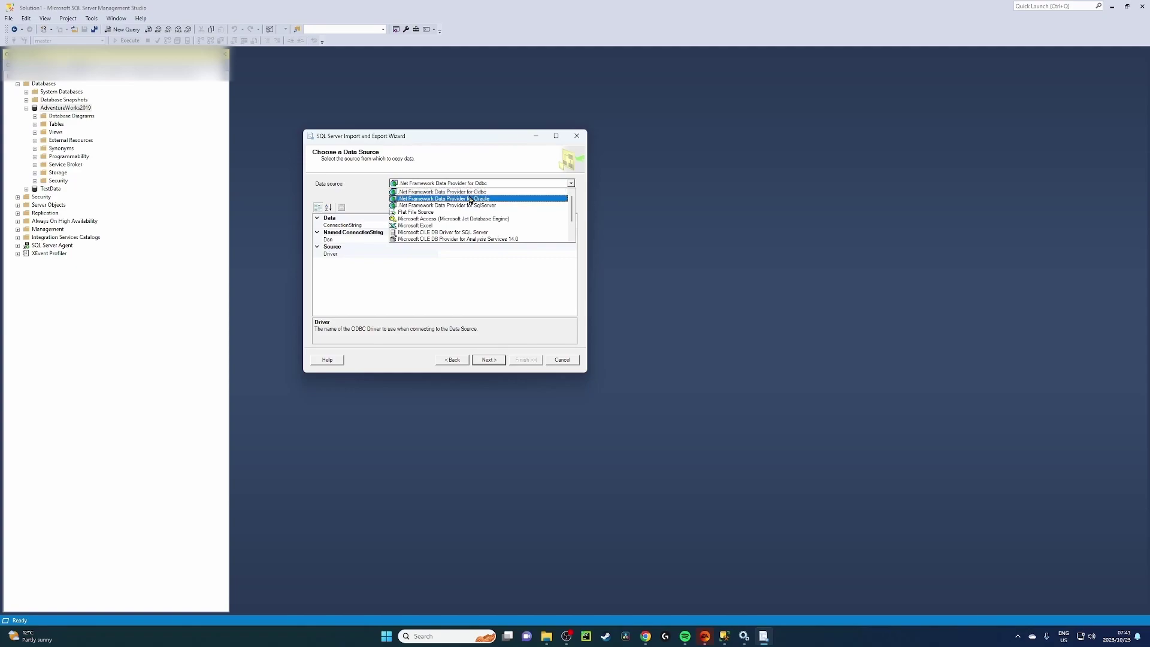
{"action": "scroll", "coordinate": [473, 216], "scroll_direction": "down", "scroll_amount": 2}
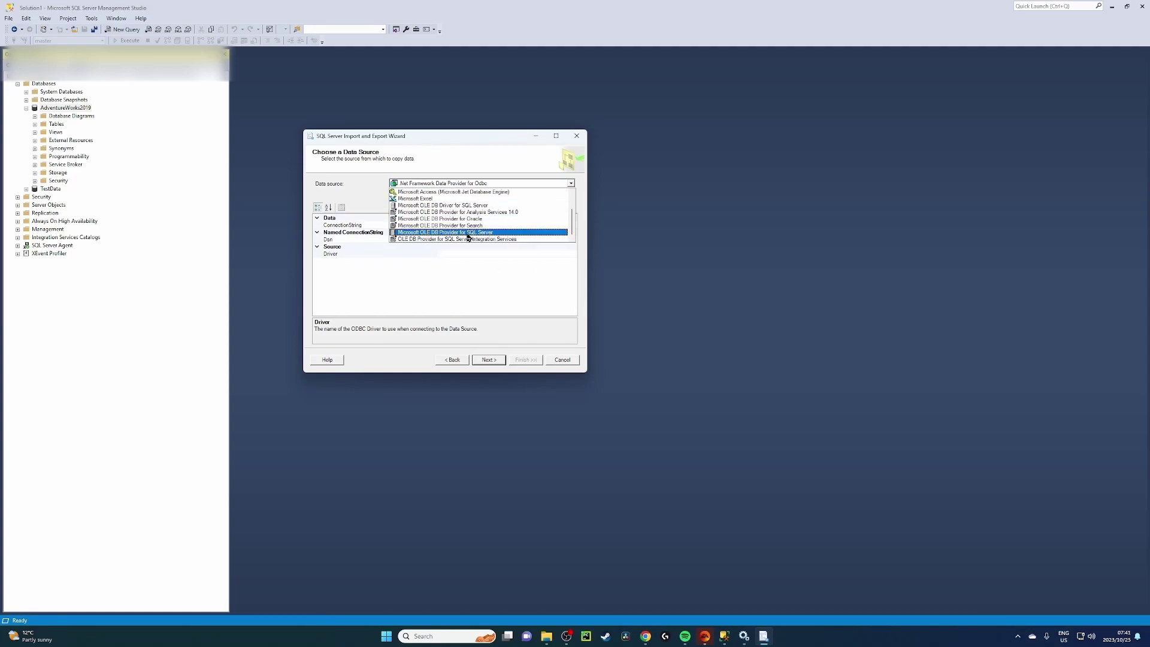
{"action": "left_click", "coordinate": [426, 233]}
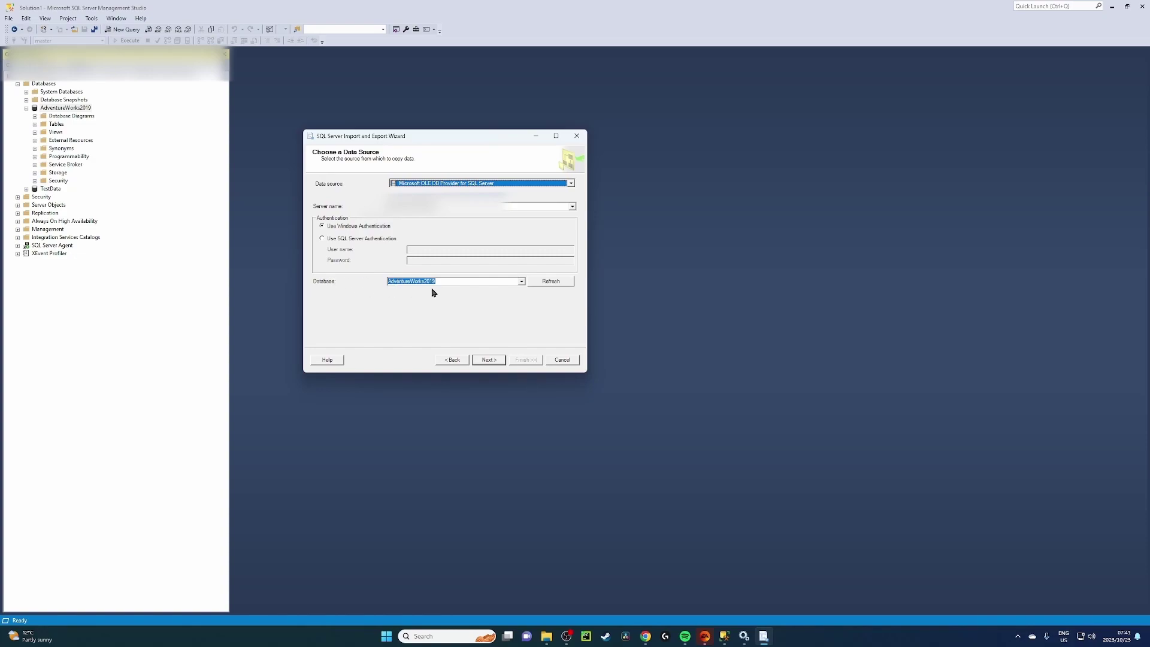
{"action": "left_click", "coordinate": [488, 362]}
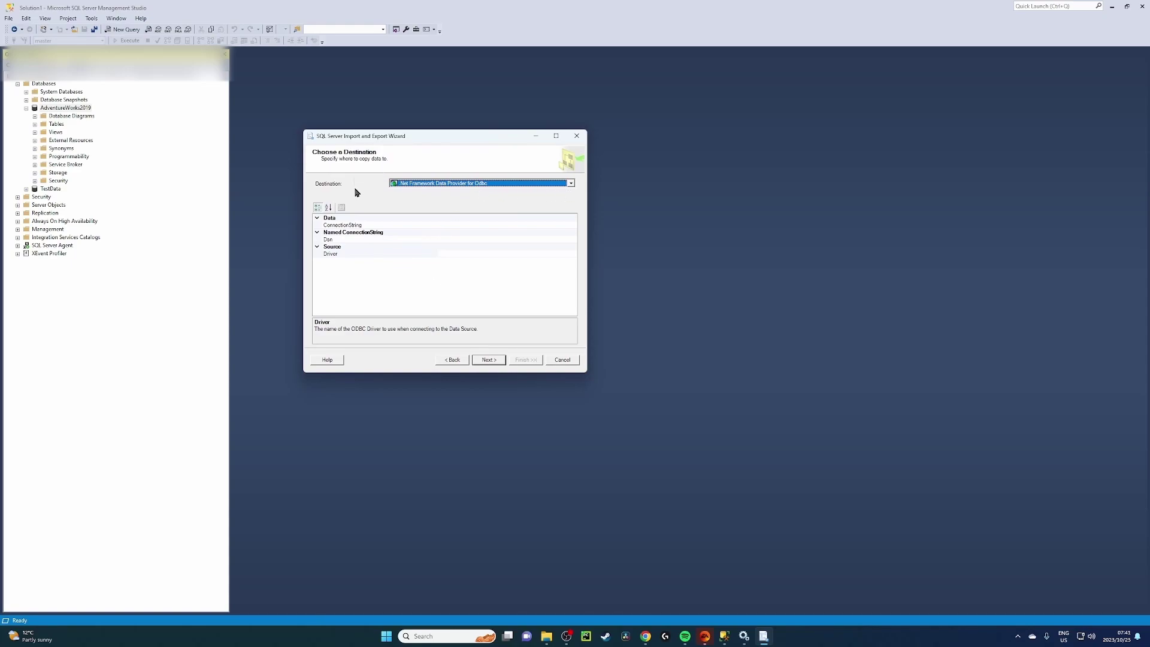
Set the export destination to Microsoft Excel, version Microsoft Excel 97-2003, with file path d:\data\Person.xls
{"action": "left_click", "coordinate": [572, 184]}
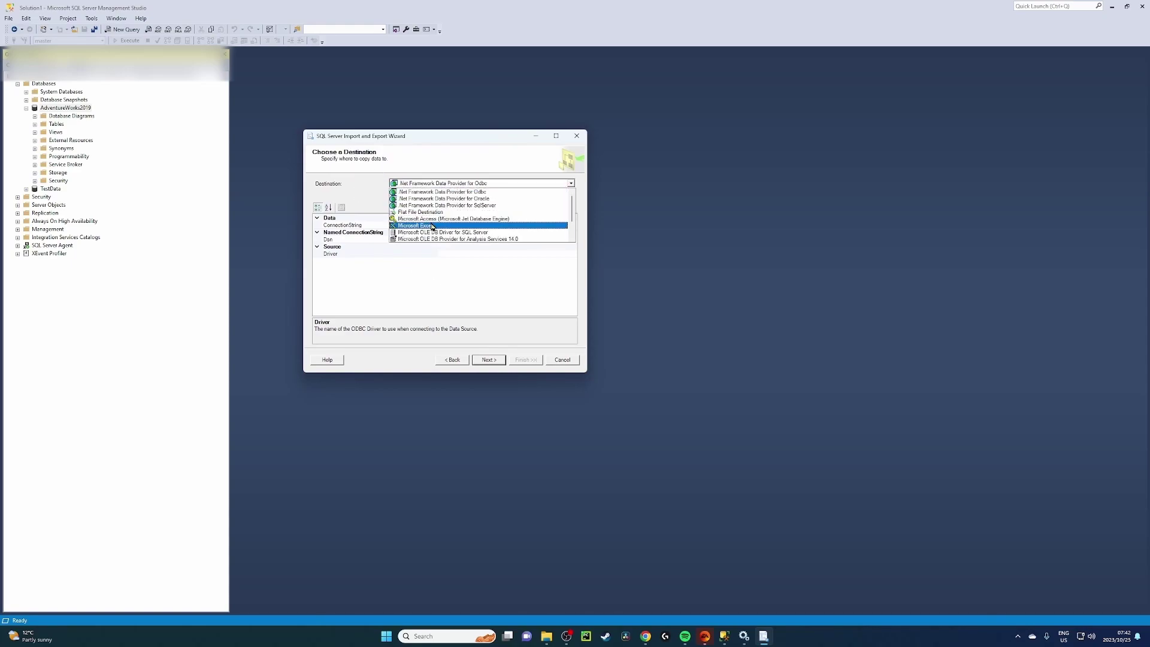
{"action": "left_click", "coordinate": [429, 226]}
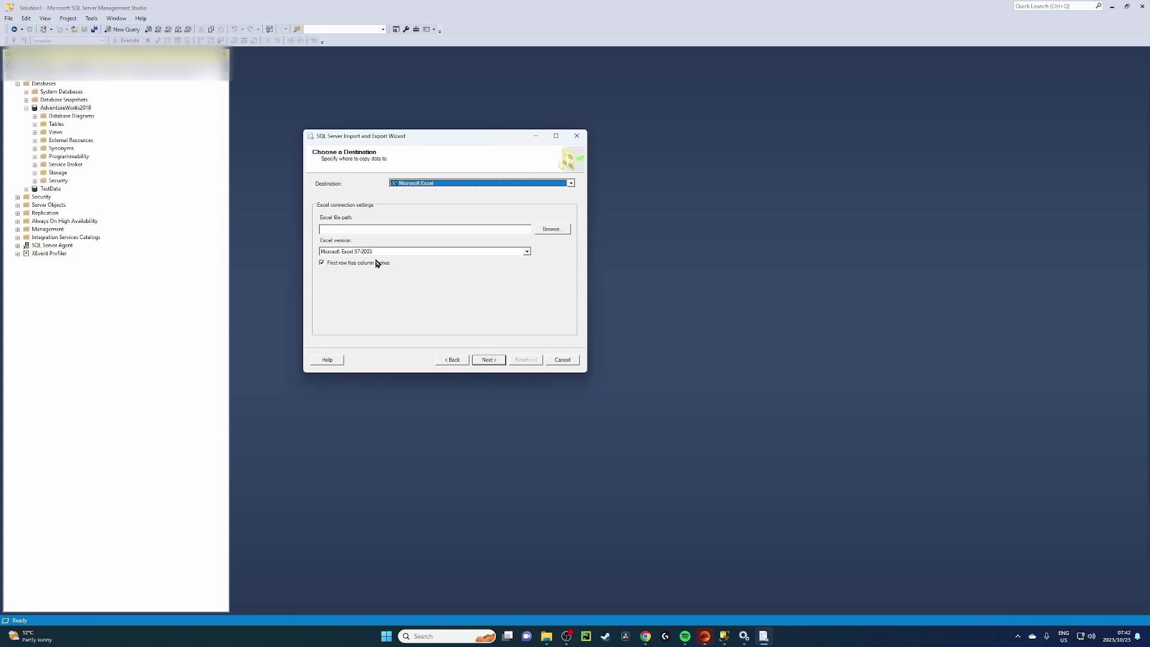
{"action": "left_click", "coordinate": [527, 253]}
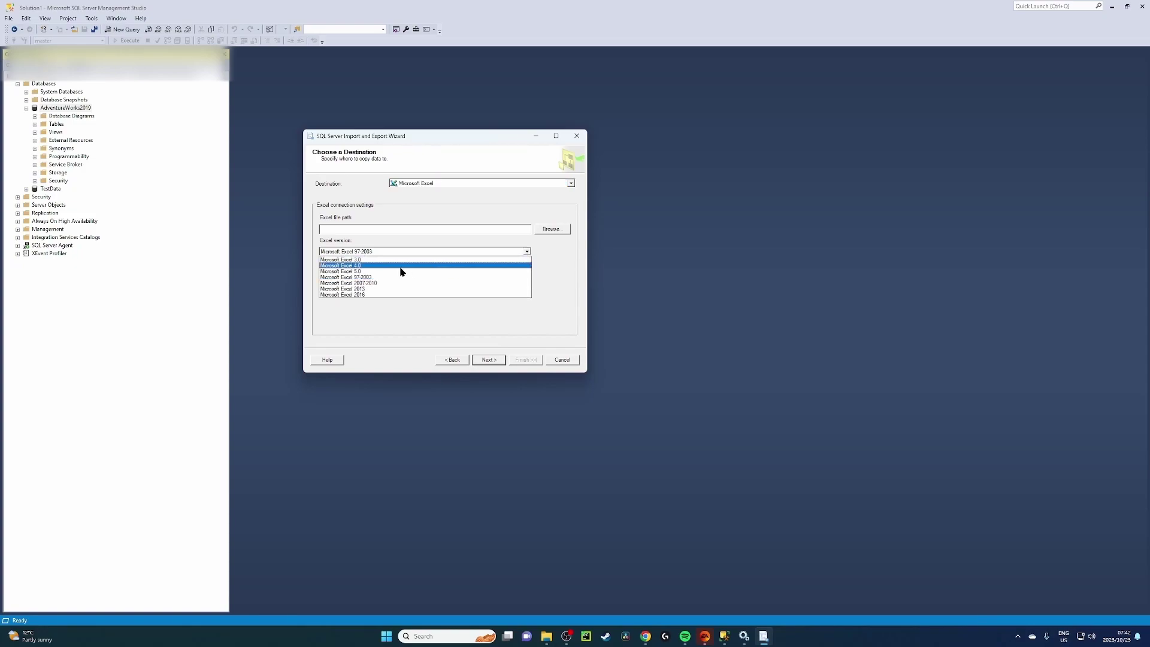
{"action": "left_click", "coordinate": [354, 276]}
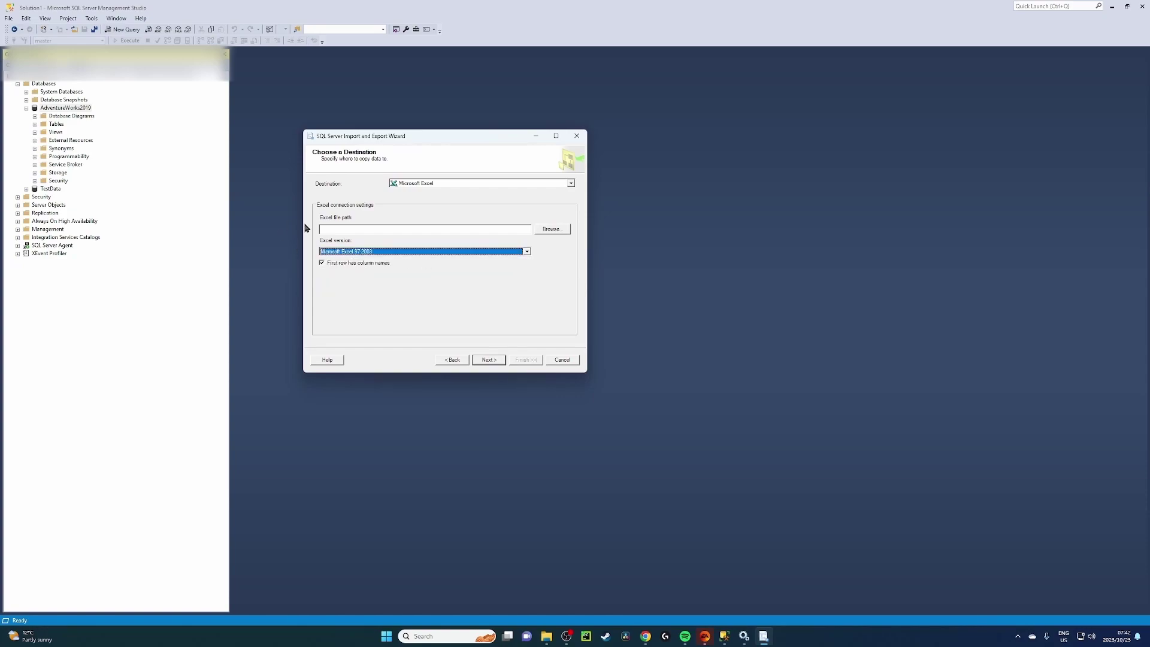
{"action": "left_click", "coordinate": [341, 230]}
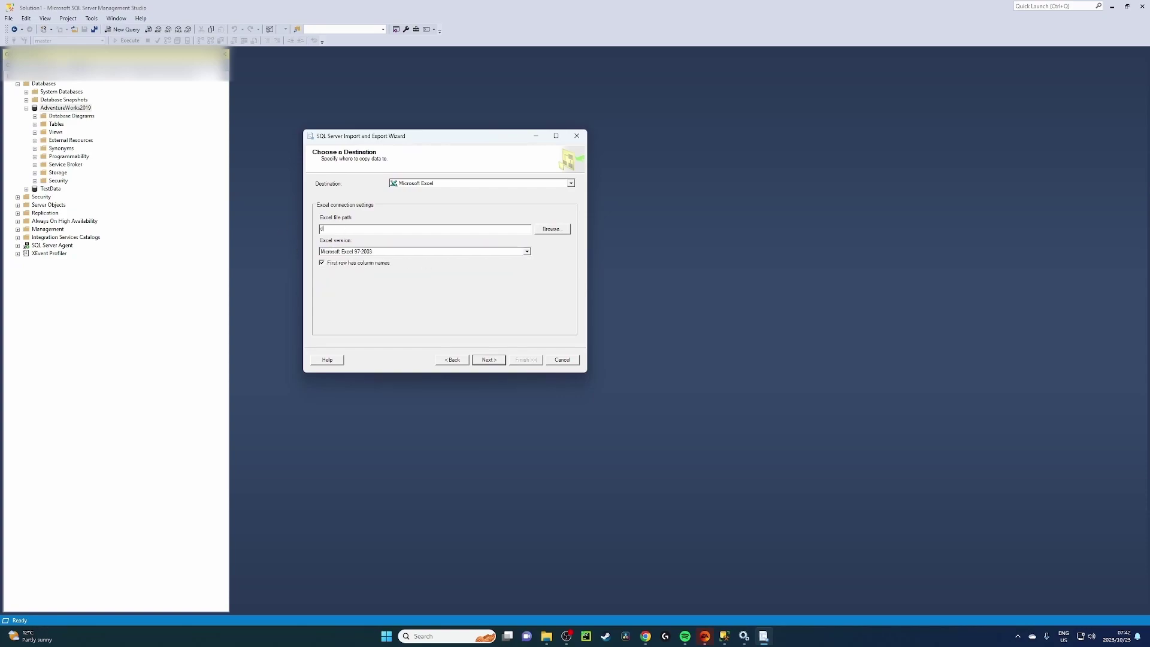
{"action": "type", "text": "d:\\data\\Person.xls"}
{"action": "left_click_drag", "start_coordinate": [364, 227], "coordinate": [305, 233]}
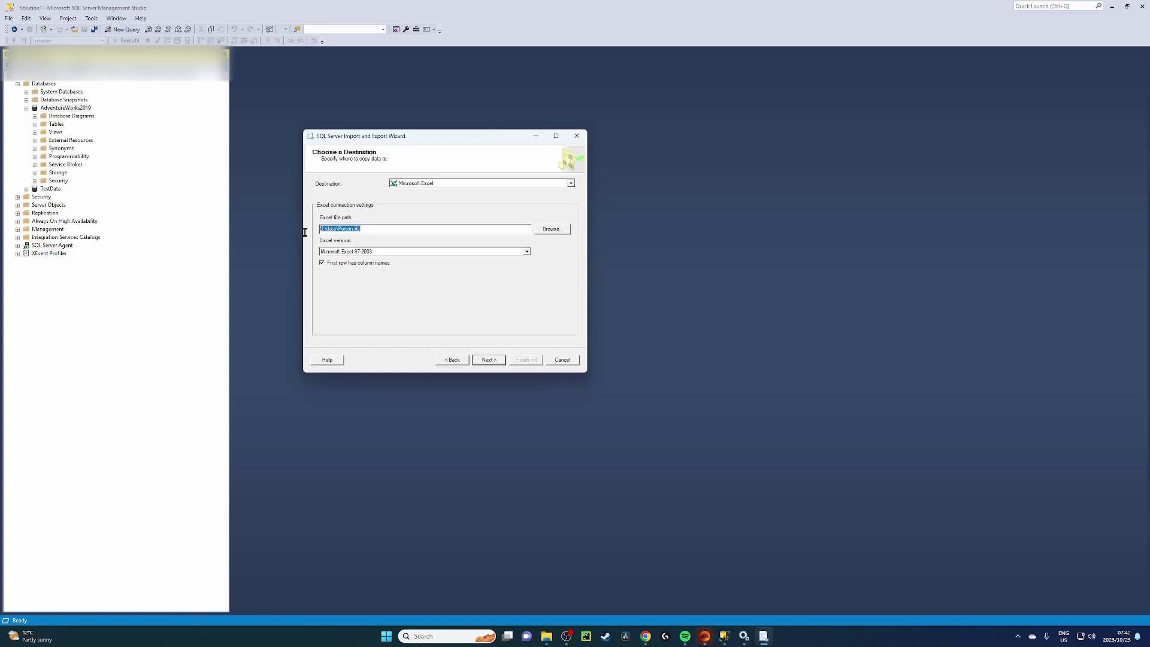
{"action": "left_click", "coordinate": [484, 362]}
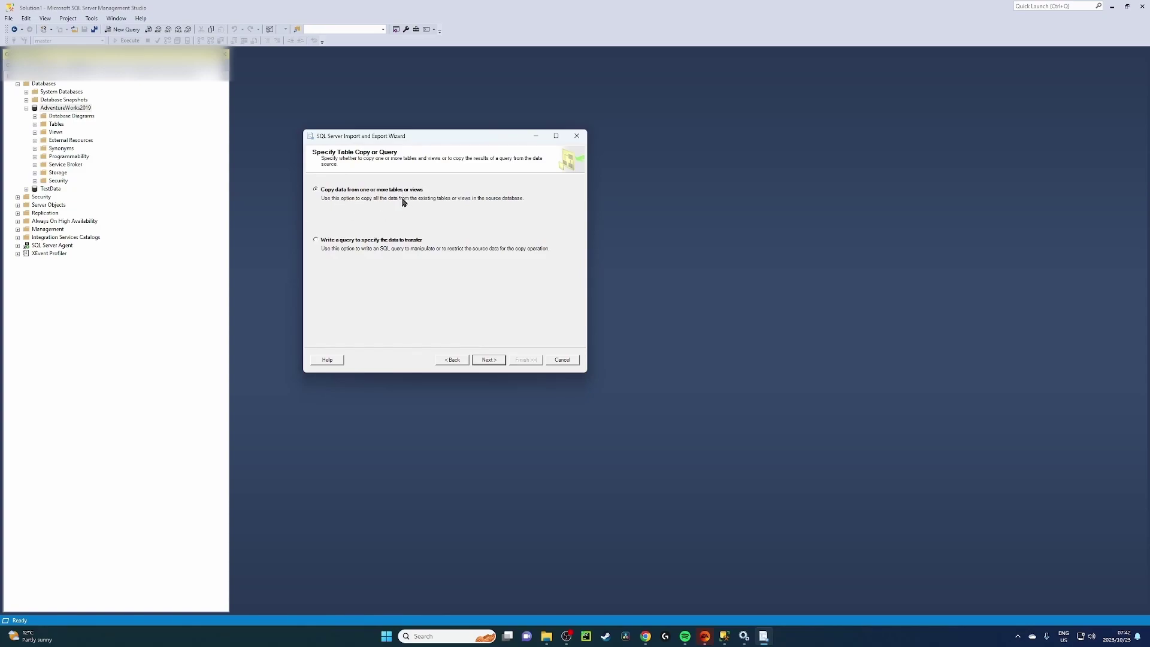
{"action": "left_click", "coordinate": [316, 240]}
{"action": "left_click", "coordinate": [490, 361]}
{"action": "left_click", "coordinate": [328, 197]}
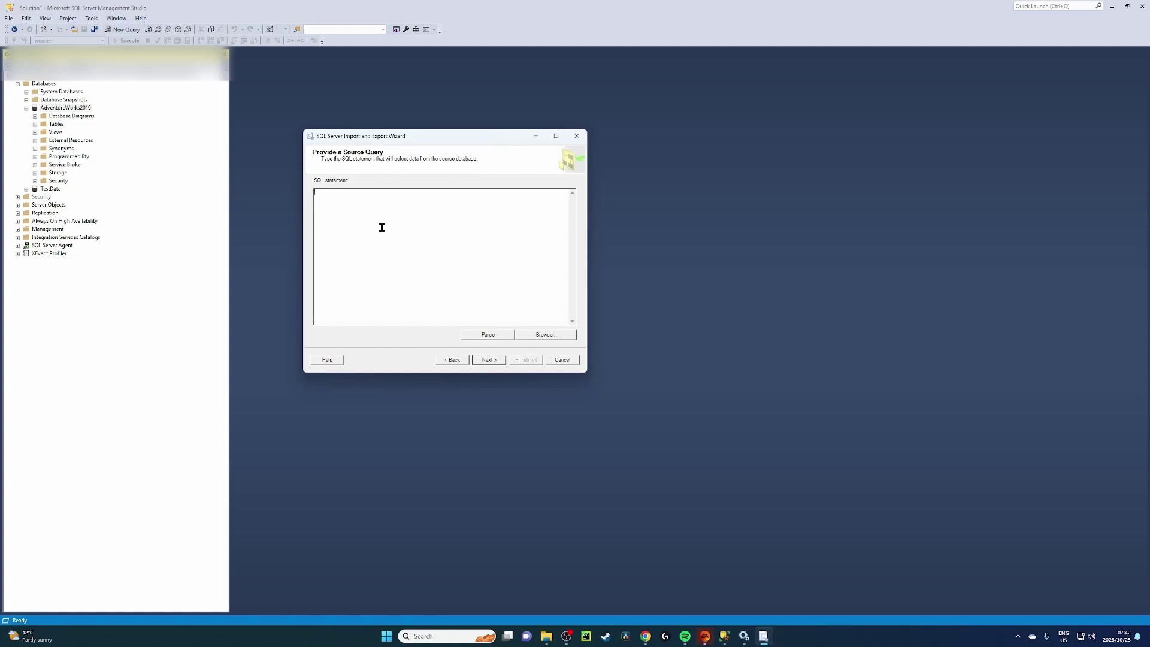
{"action": "left_click", "coordinate": [453, 360]}
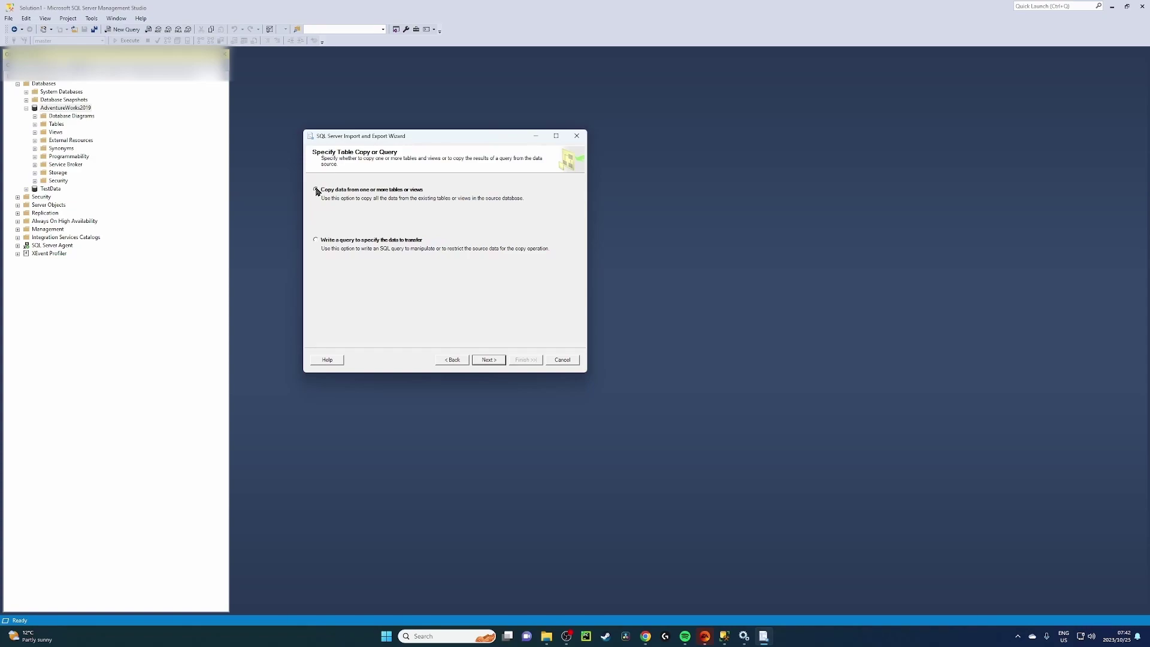
Copy data from existing tables, select [Person].[Person] as the source, and accept its column mappings with the destination table dropped and re-created
{"action": "left_click", "coordinate": [489, 359]}
{"action": "scroll", "coordinate": [357, 253], "scroll_direction": "down", "scroll_amount": 1}
{"action": "left_click", "coordinate": [317, 249]}
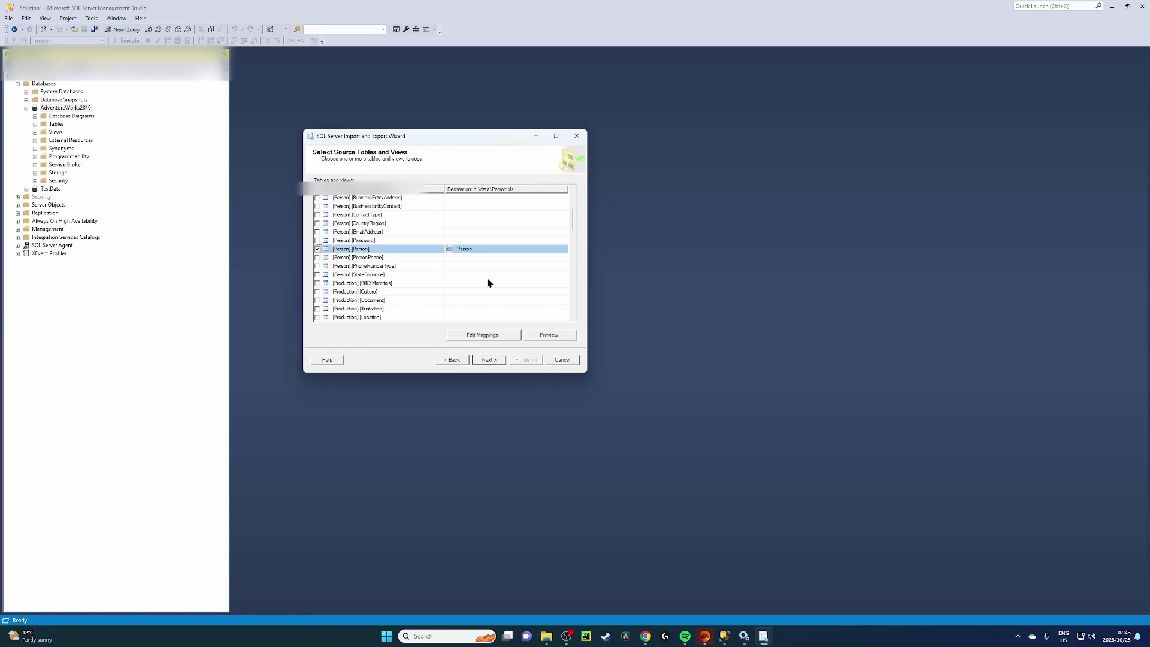
{"action": "left_click", "coordinate": [480, 337]}
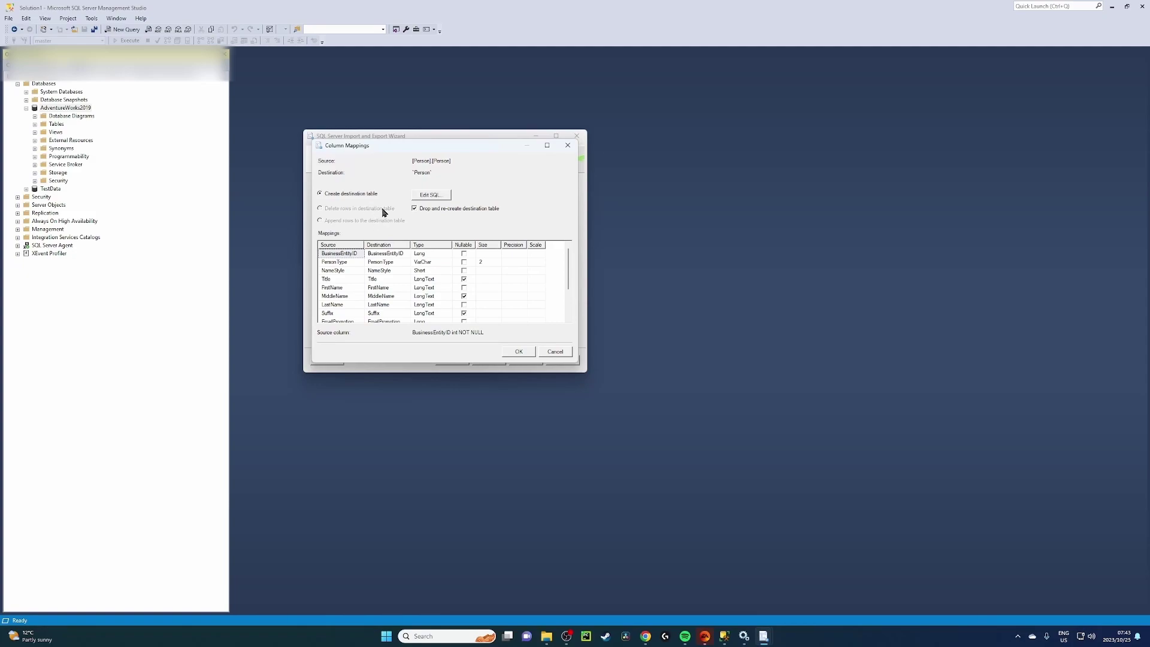
{"action": "left_click", "coordinate": [519, 351]}
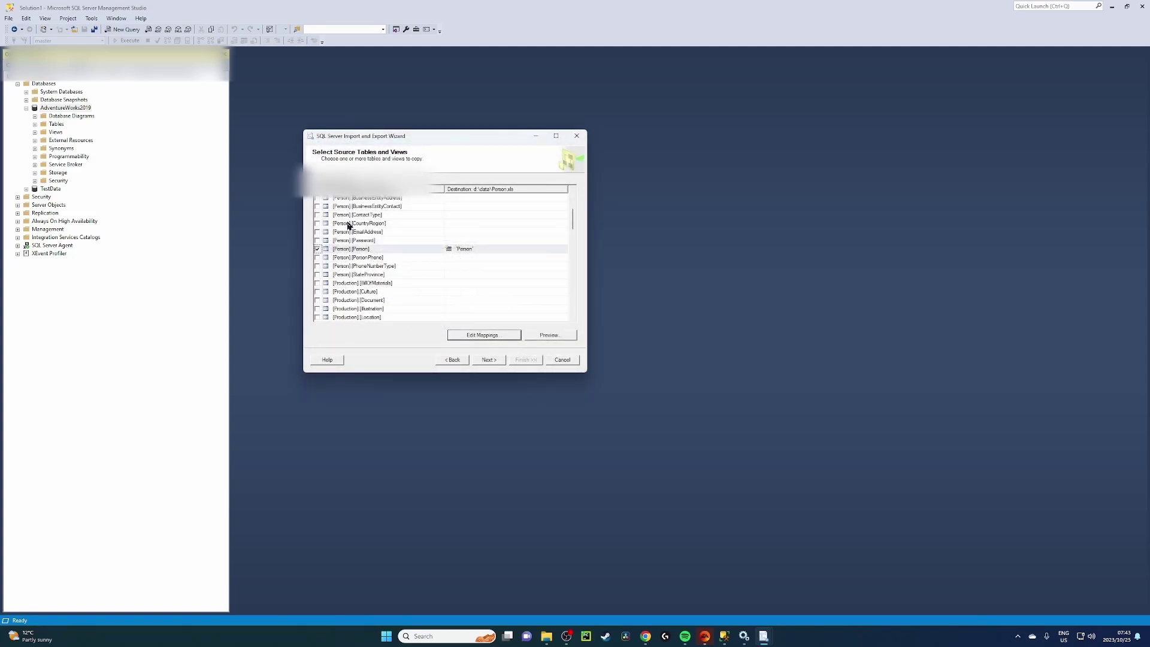
Set the export to run immediately and save an SSIS package to the file system, encrypting sensitive data with user key
{"action": "left_click", "coordinate": [489, 359]}
{"action": "left_click", "coordinate": [488, 359]}
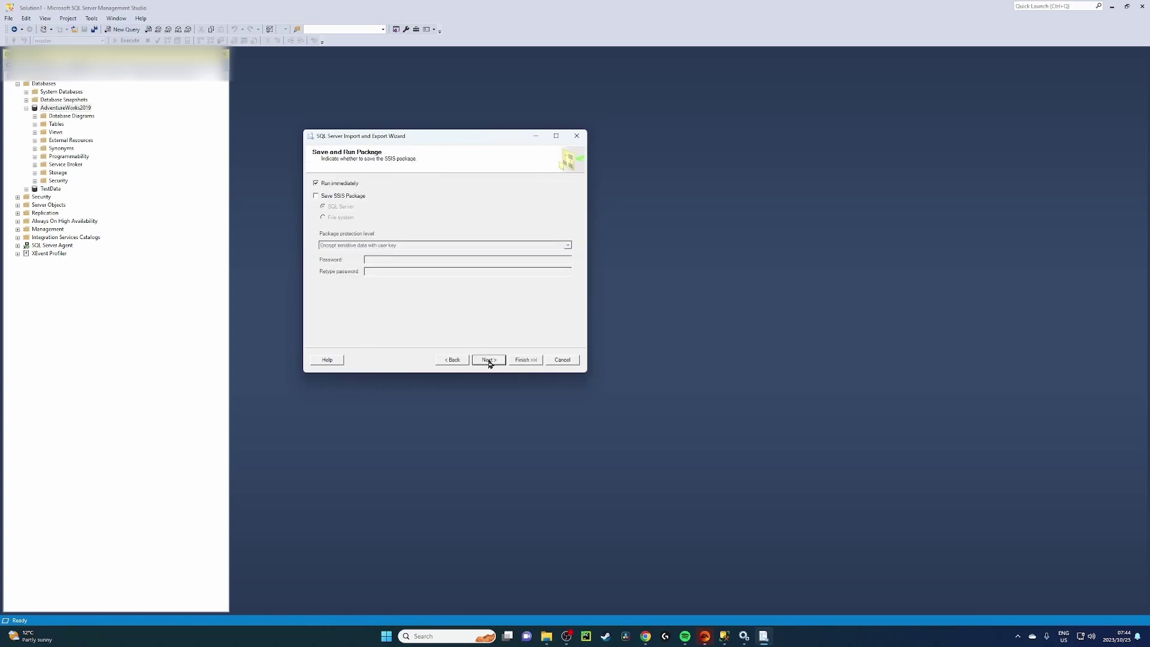
{"action": "left_click", "coordinate": [317, 197]}
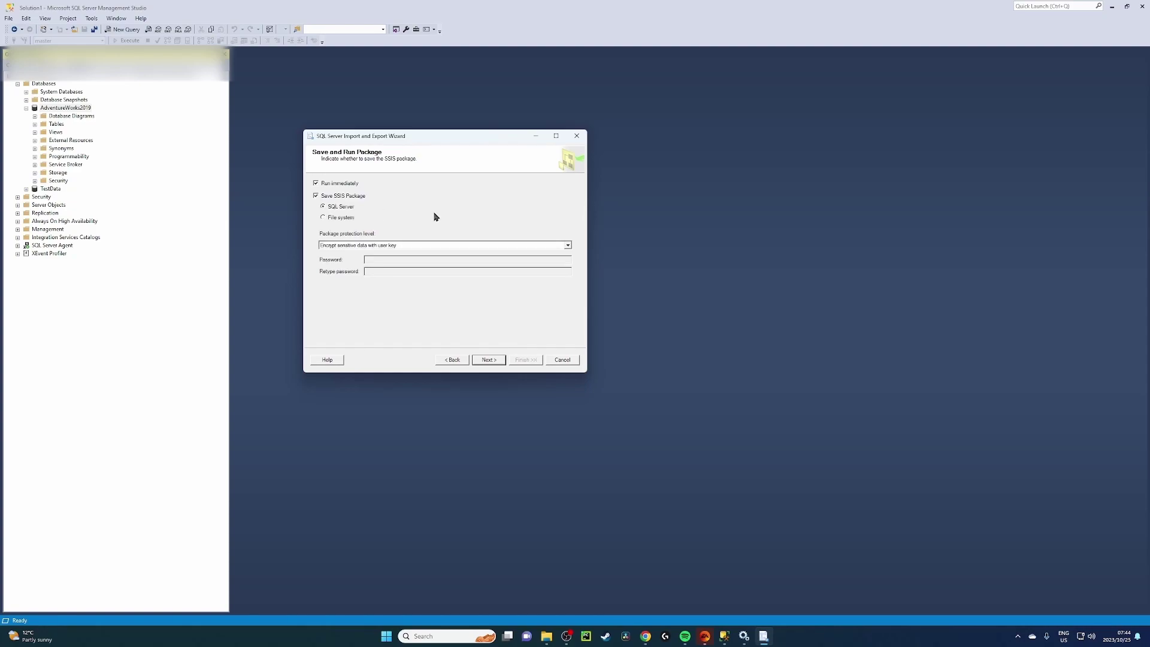
{"action": "left_click", "coordinate": [328, 221]}
{"action": "left_click", "coordinate": [568, 245]}
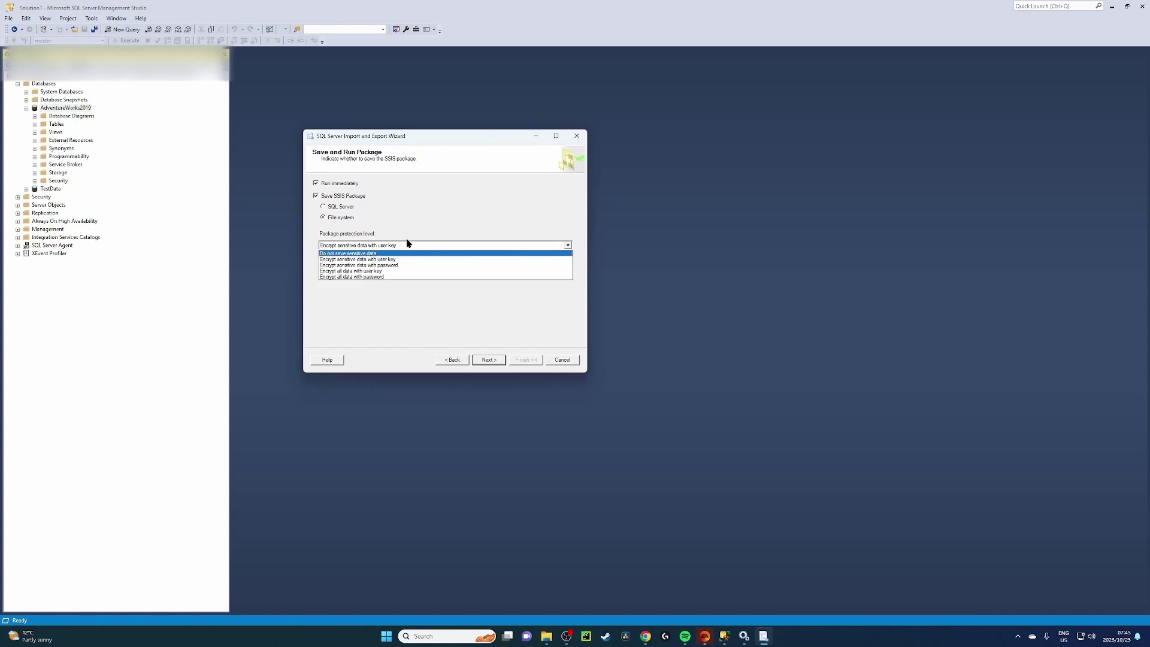
{"action": "left_click", "coordinate": [429, 220]}
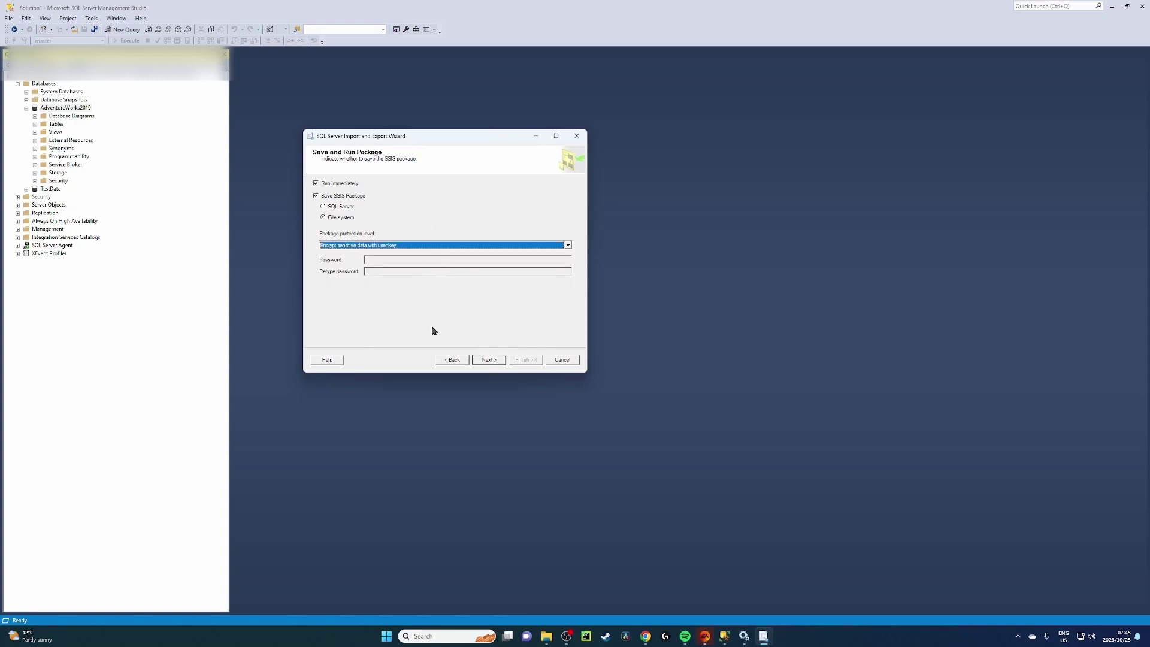
{"action": "left_click", "coordinate": [486, 360]}
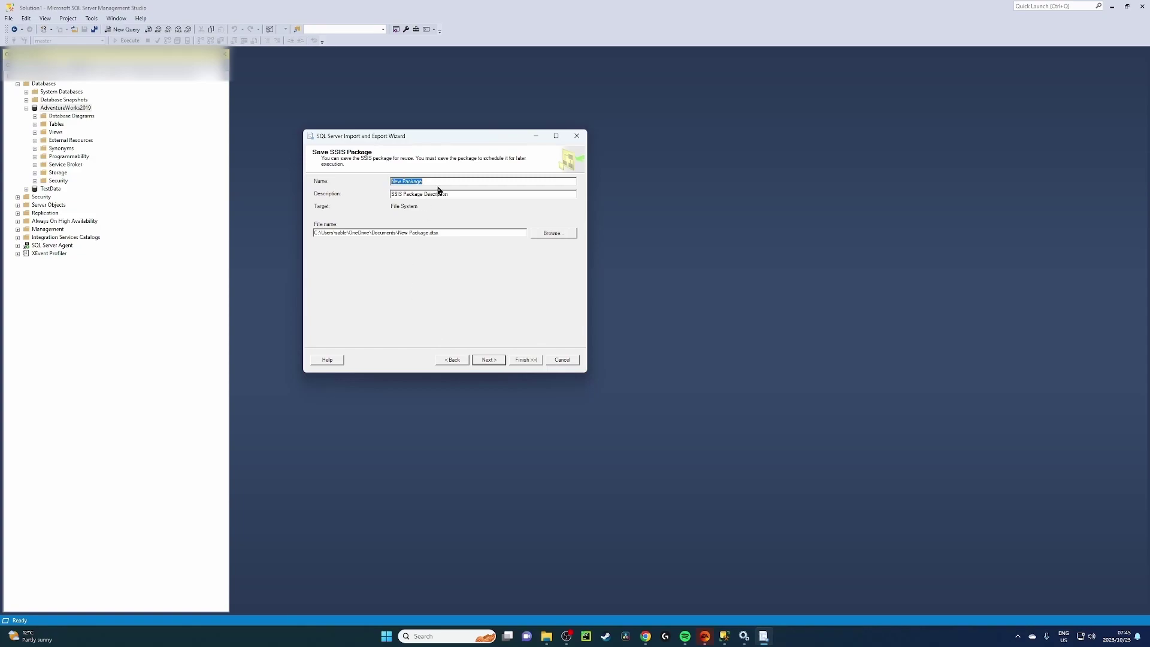
Accept the SSIS package name and file details, and finish the wizard to save the package and run the export
{"action": "left_click", "coordinate": [409, 181]}
{"action": "left_click_drag", "start_coordinate": [422, 181], "coordinate": [336, 180]}
{"action": "left_click", "coordinate": [491, 360]}
{"action": "left_click", "coordinate": [526, 359]}
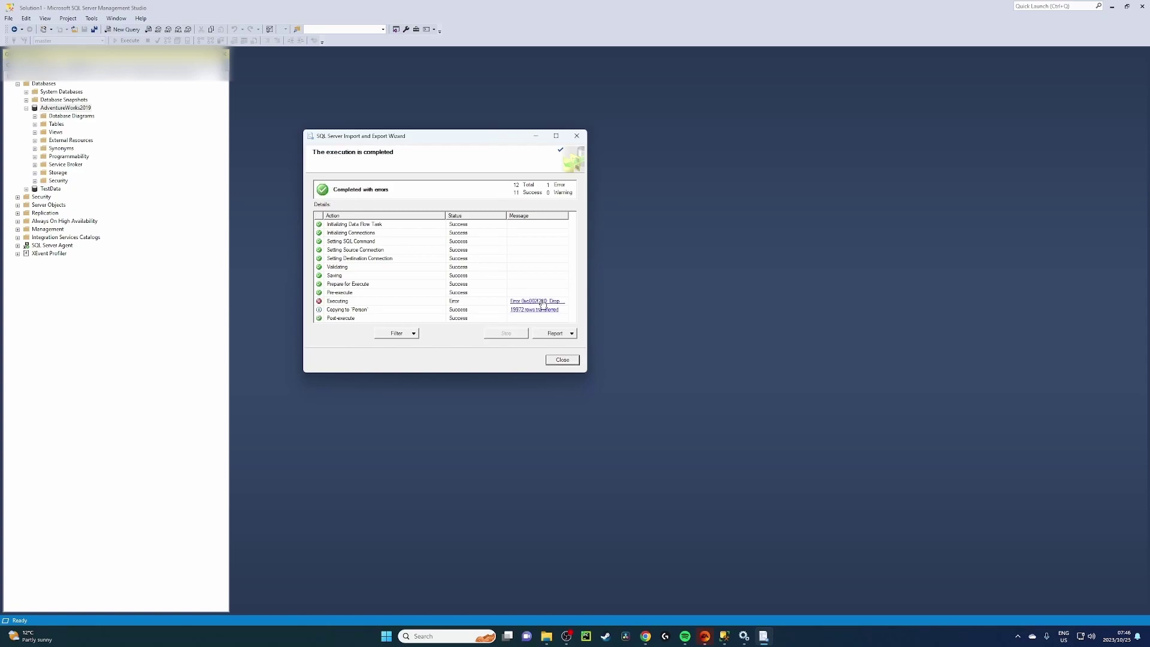
Examine the Executing action's error message and the Copying to 'Person' entry, and close the export wizard
{"action": "left_click", "coordinate": [524, 303]}
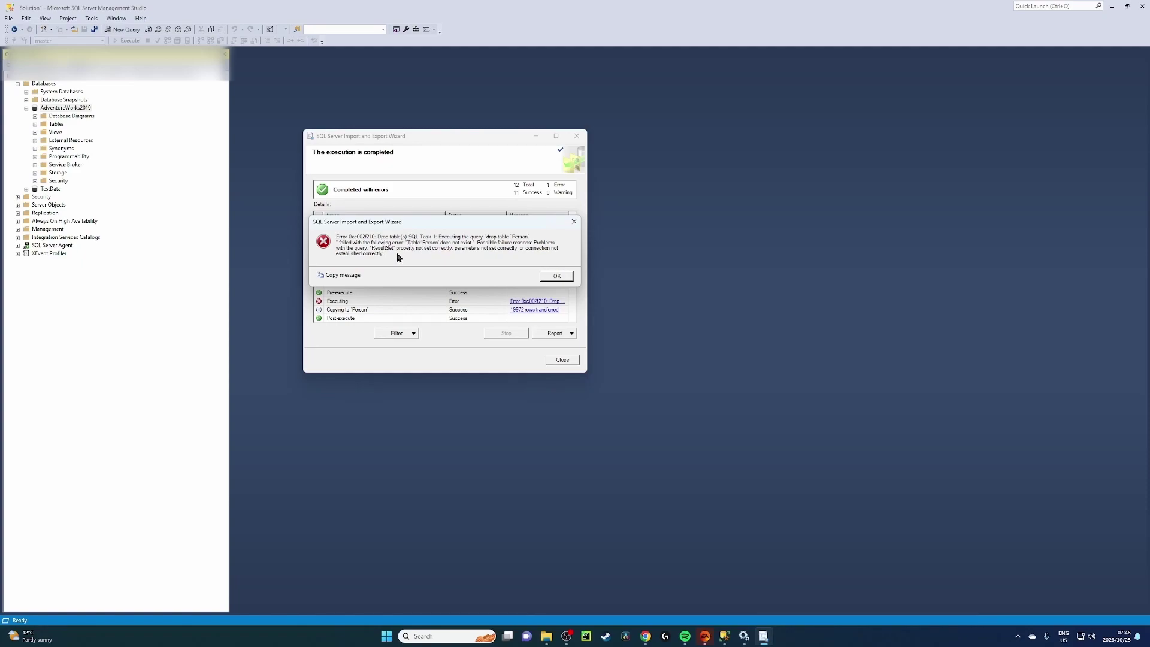
{"action": "left_click", "coordinate": [566, 276]}
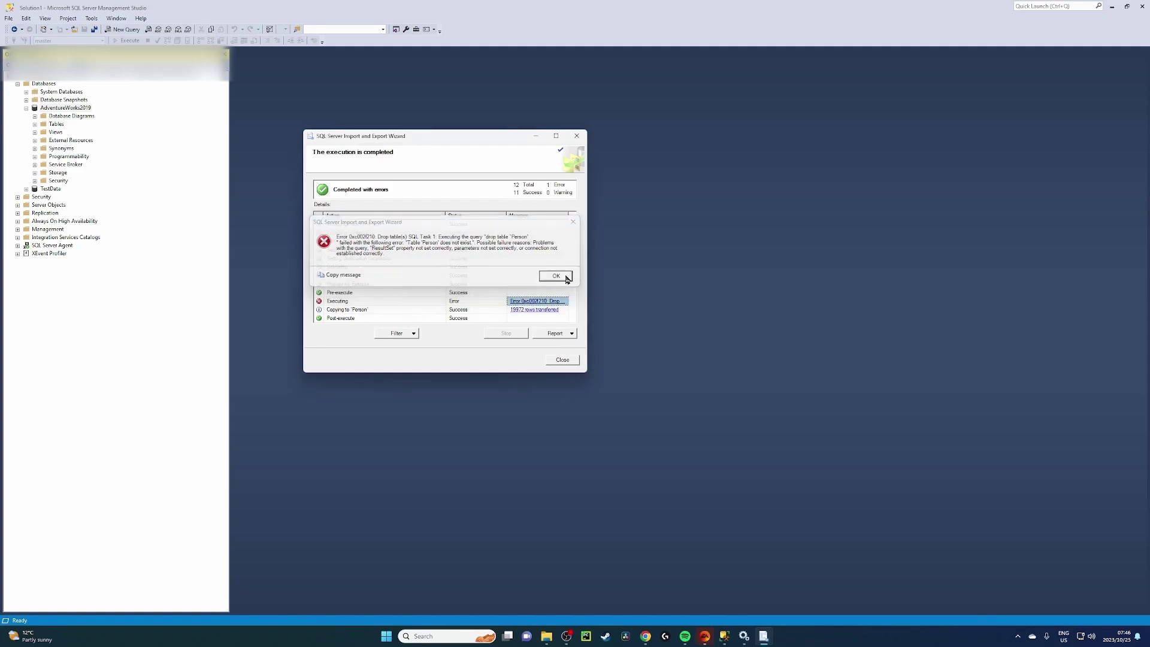
{"action": "left_click", "coordinate": [348, 311]}
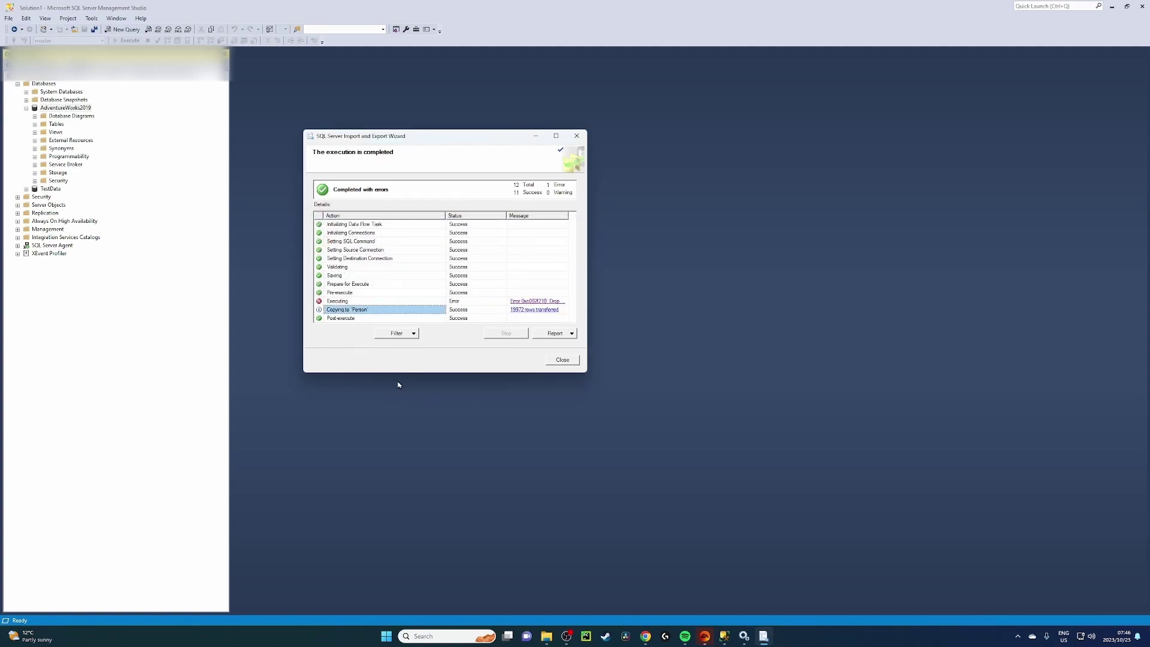
{"action": "left_click", "coordinate": [563, 361]}
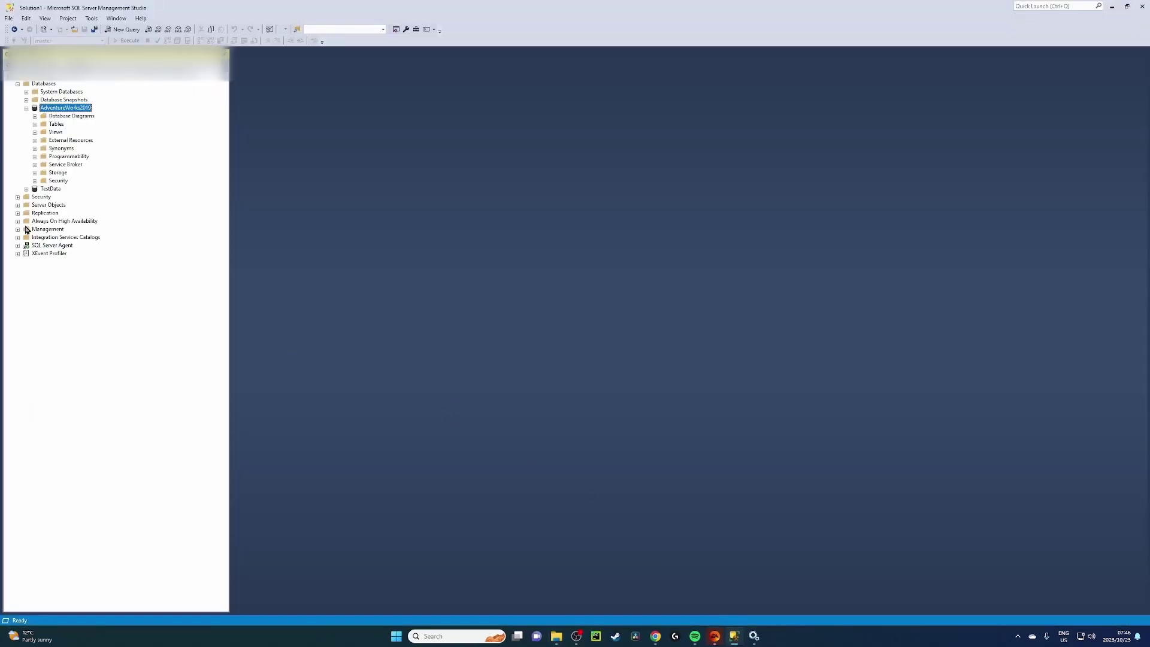
Start a new SQL Server Agent job named "Tes" and add a job step named Step1
{"action": "left_click", "coordinate": [18, 246]}
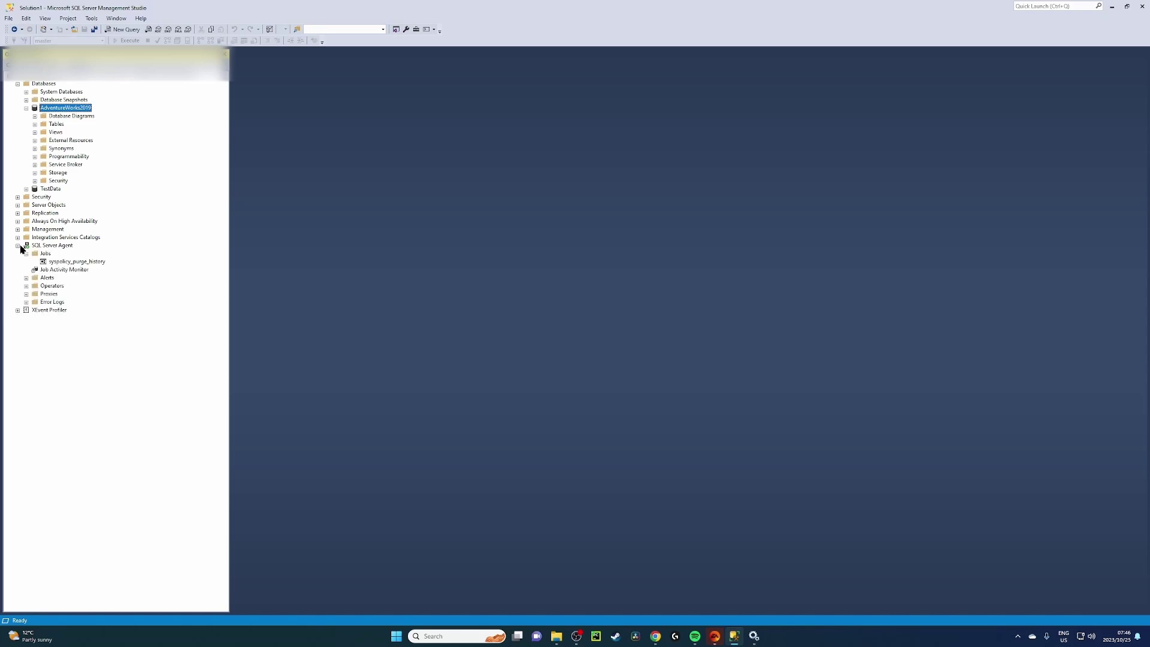
{"action": "right_click", "coordinate": [44, 253]}
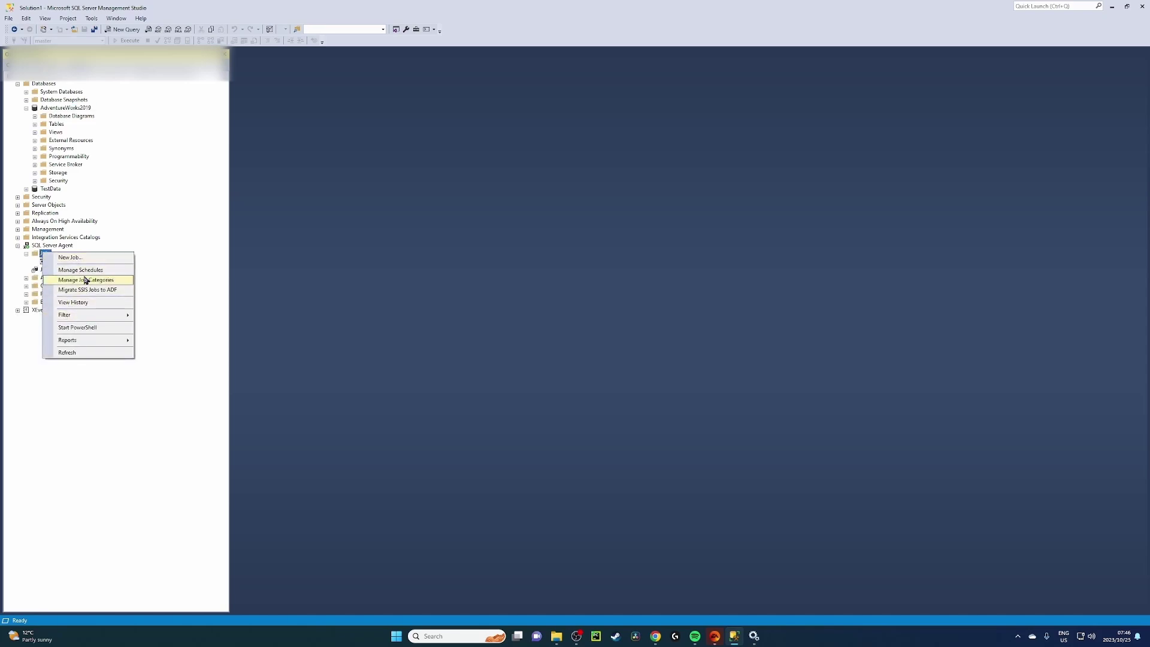
{"action": "left_click", "coordinate": [88, 257]}
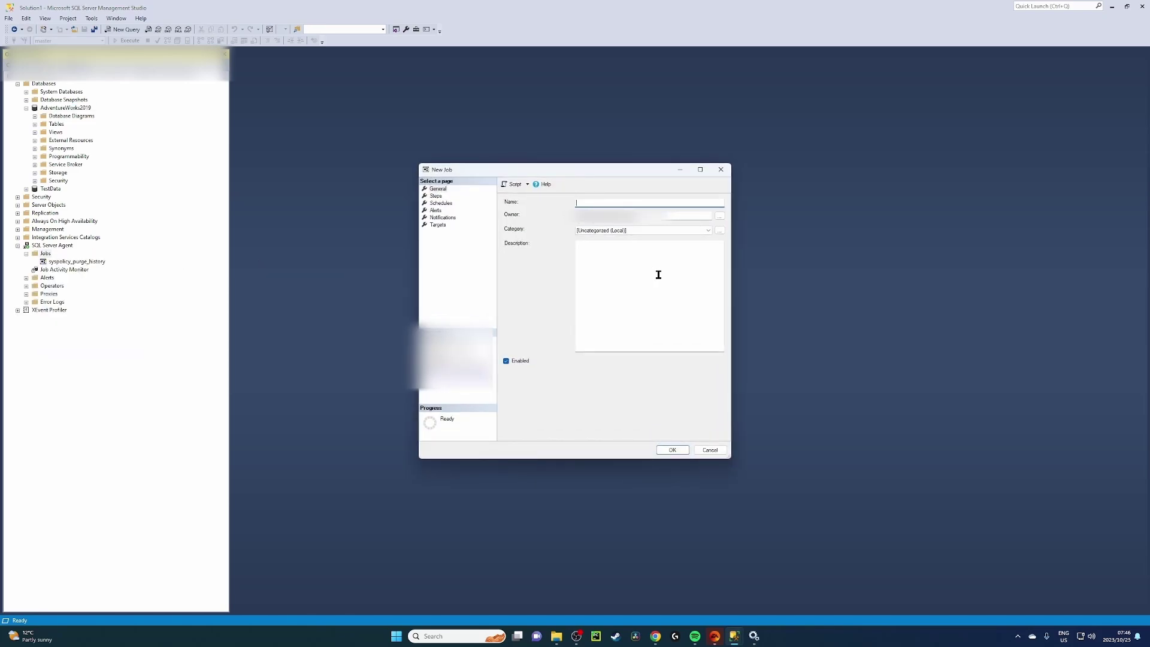
{"action": "type", "text": "Tes"}
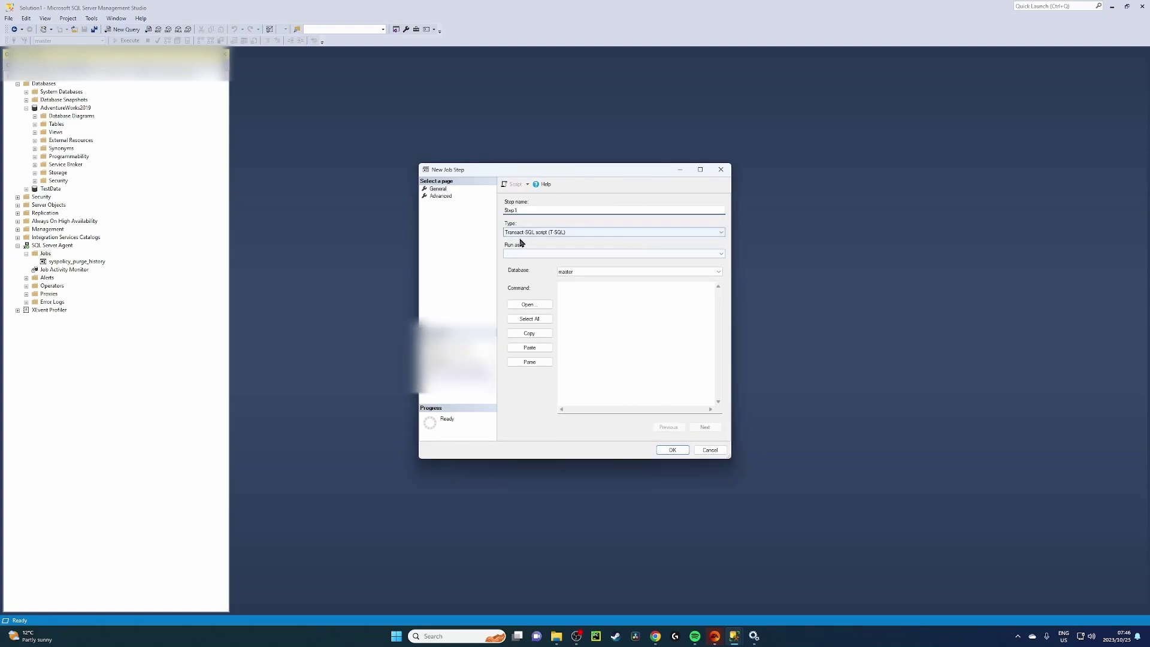
Set Step1's type to SQL Server Integration Services Package and its package source to File system
{"action": "left_click", "coordinate": [551, 234]}
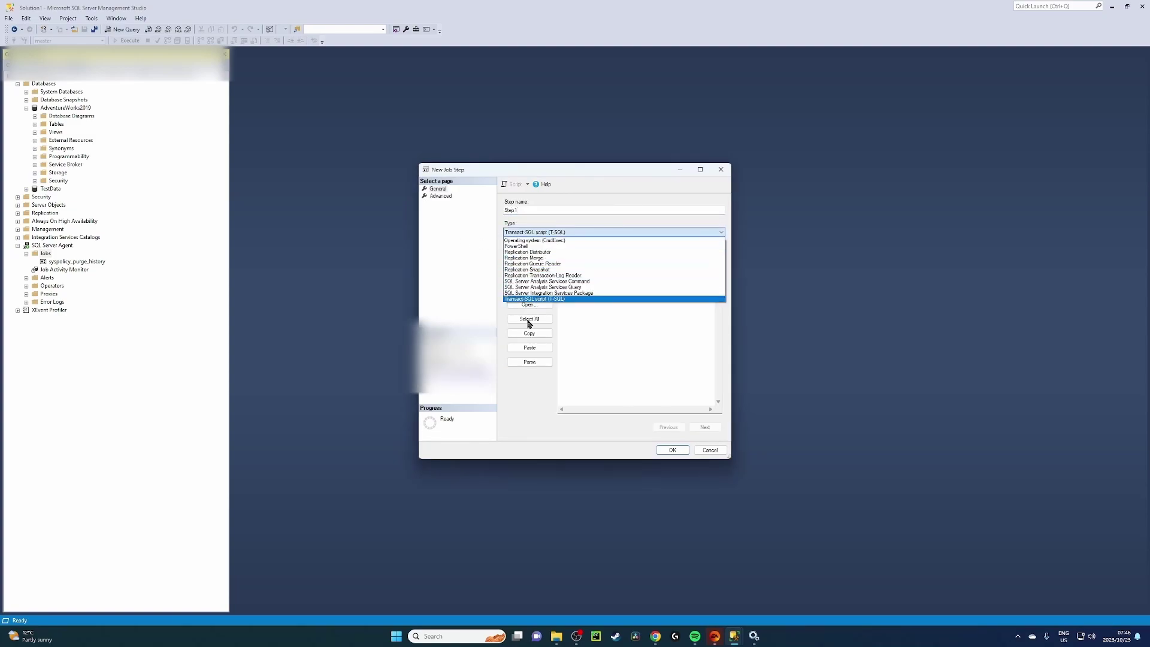
{"action": "left_click", "coordinate": [568, 293]}
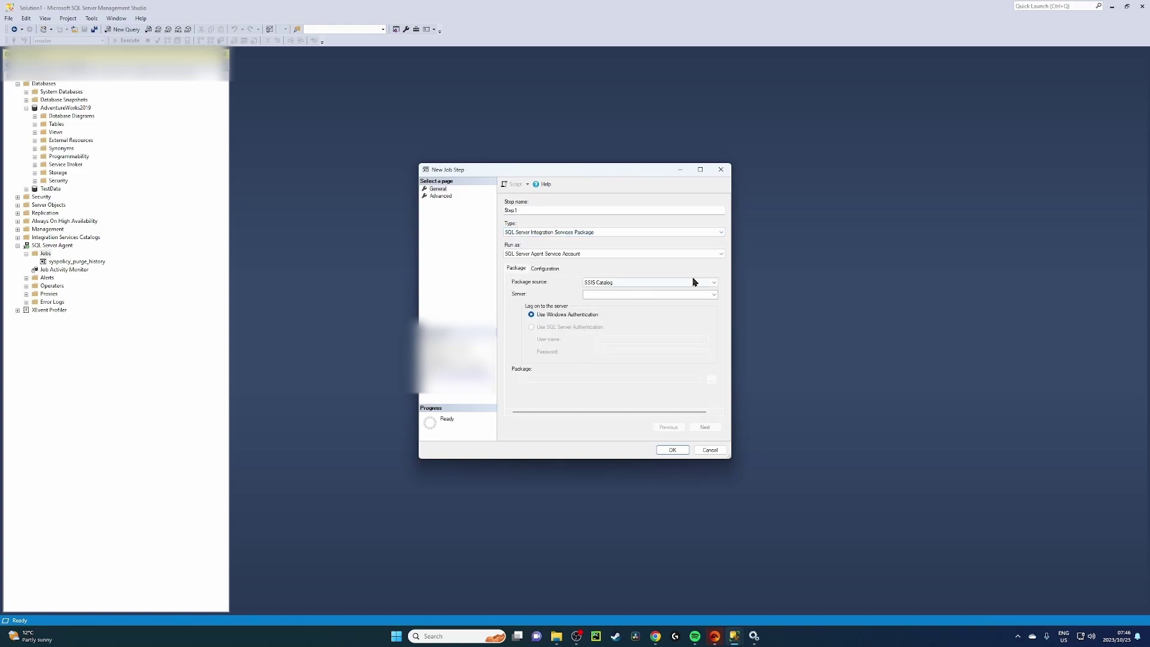
{"action": "left_click", "coordinate": [714, 284]}
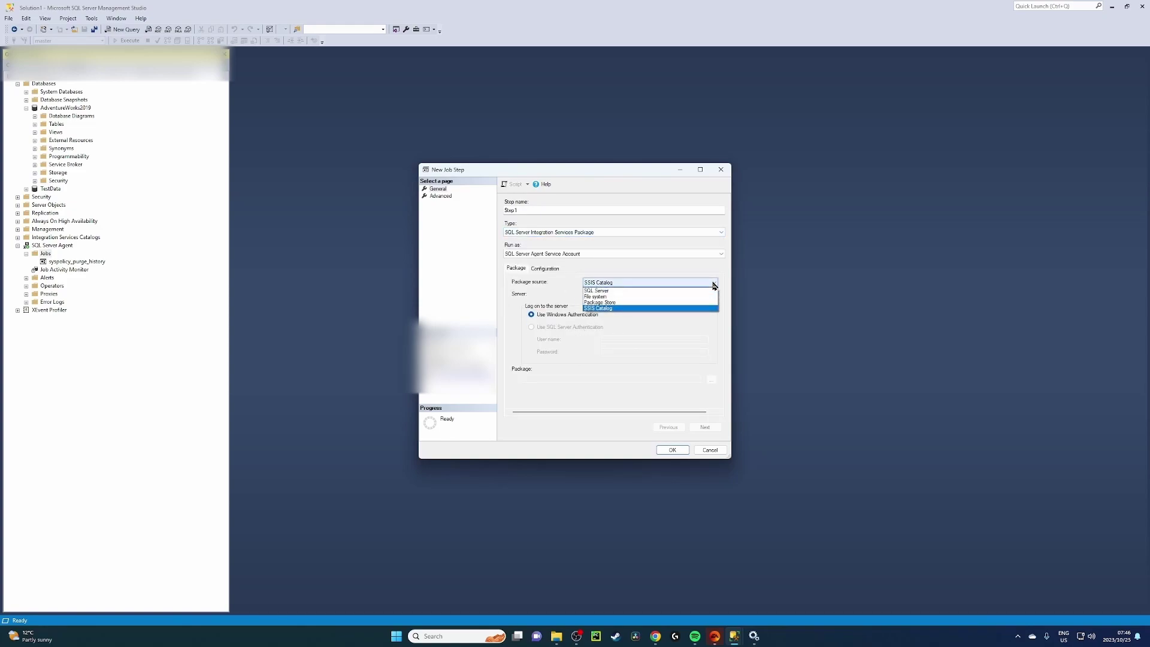
{"action": "left_click", "coordinate": [601, 296]}
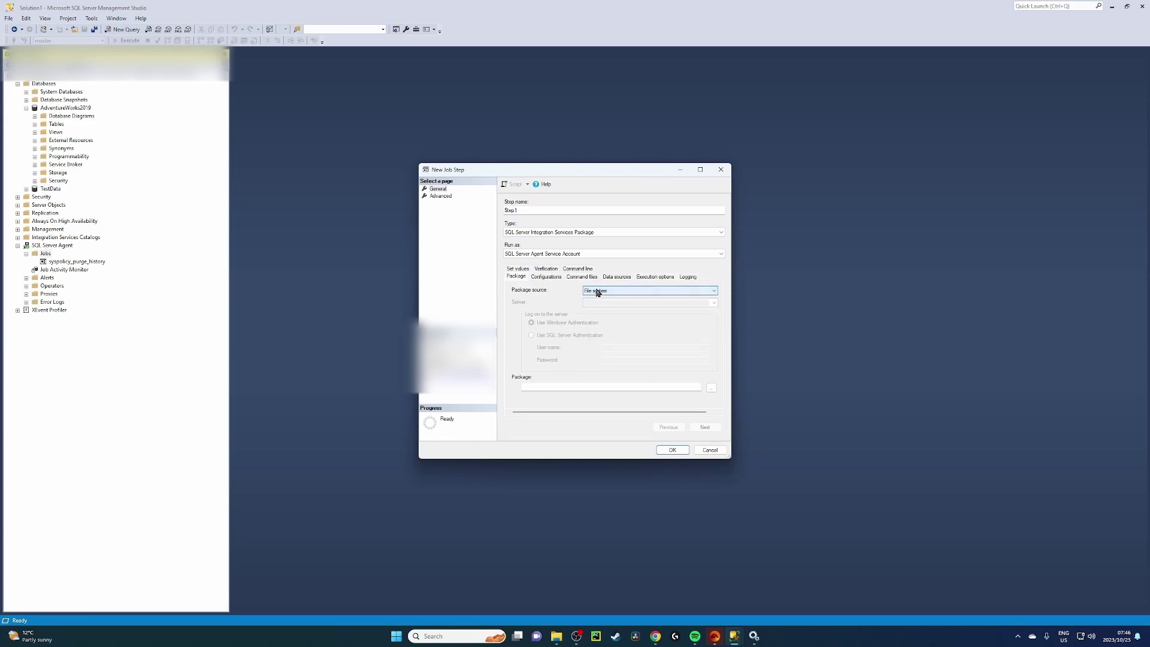
Select D:\Data\PersonPackage.dtsx as the step's package, and save the step and the new job
{"action": "left_click", "coordinate": [711, 388]}
{"action": "left_click", "coordinate": [542, 278]}
{"action": "left_click", "coordinate": [882, 485]}
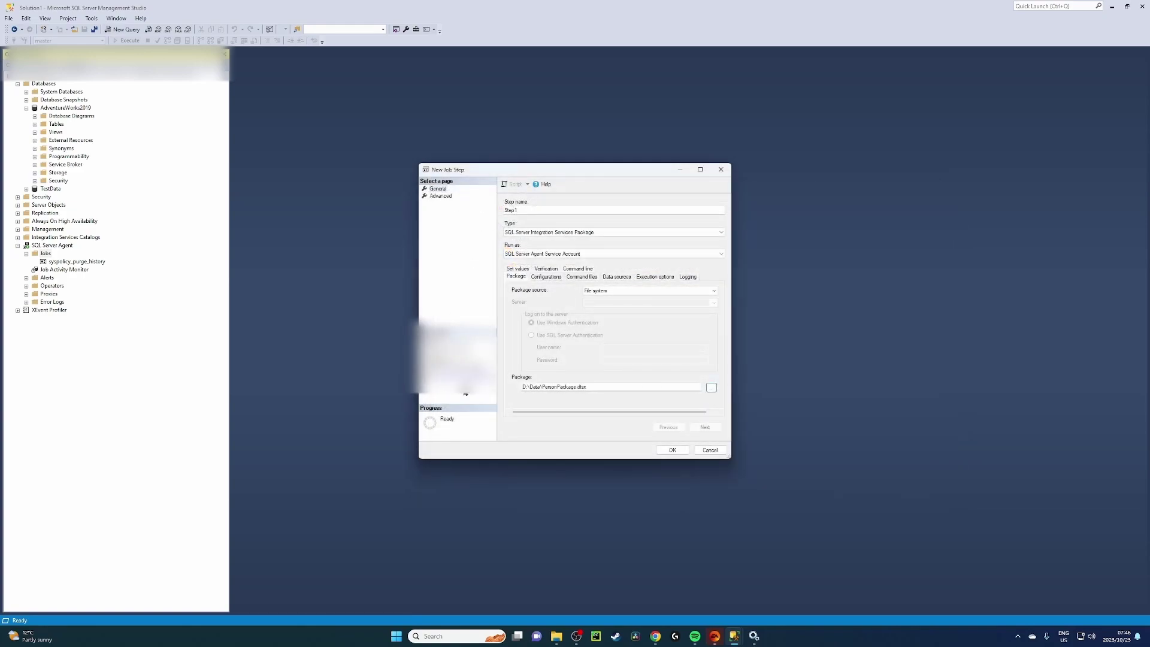
{"action": "left_click", "coordinate": [673, 450]}
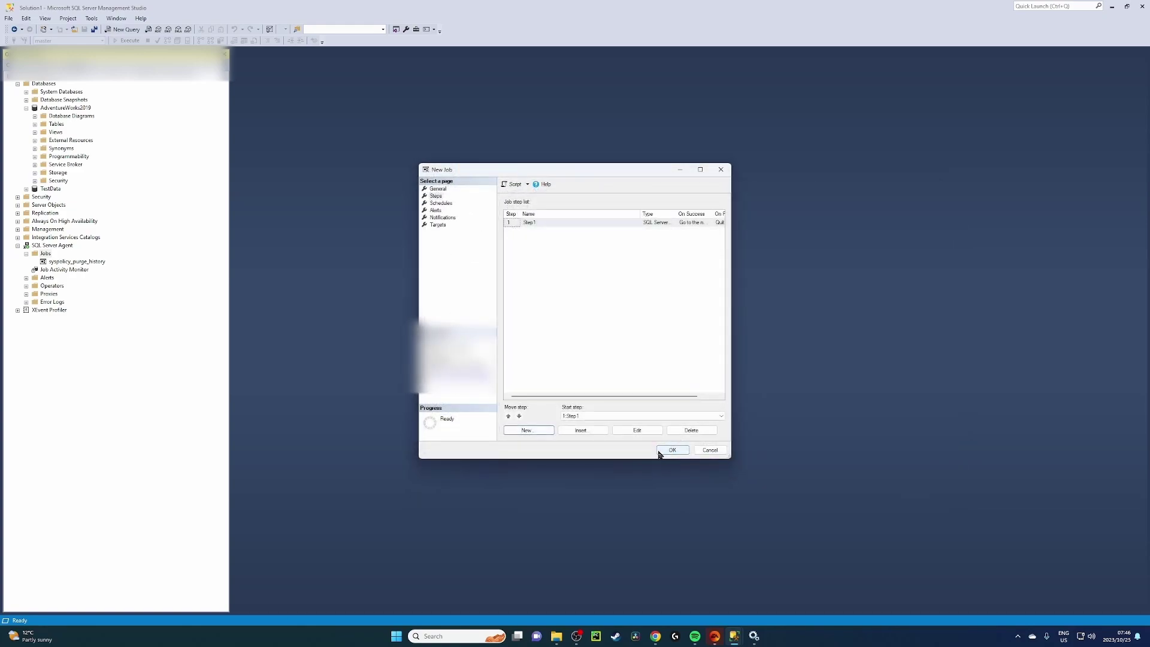
{"action": "left_click", "coordinate": [672, 451]}
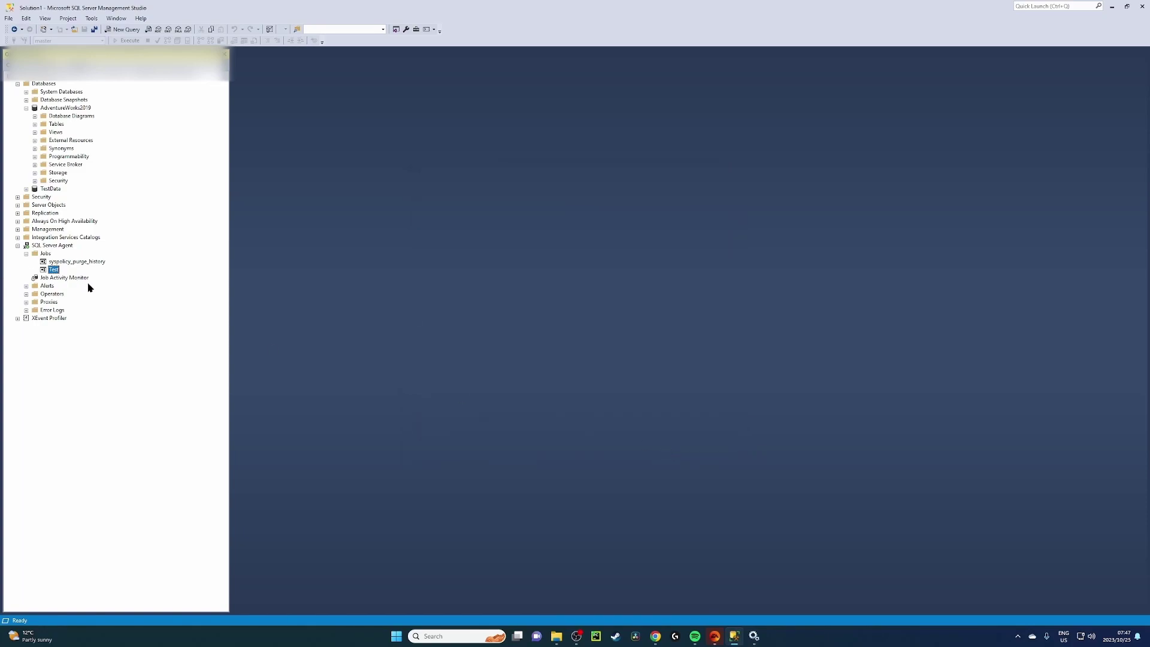
Run the Test job and close its progress report
{"action": "right_click", "coordinate": [53, 271]}
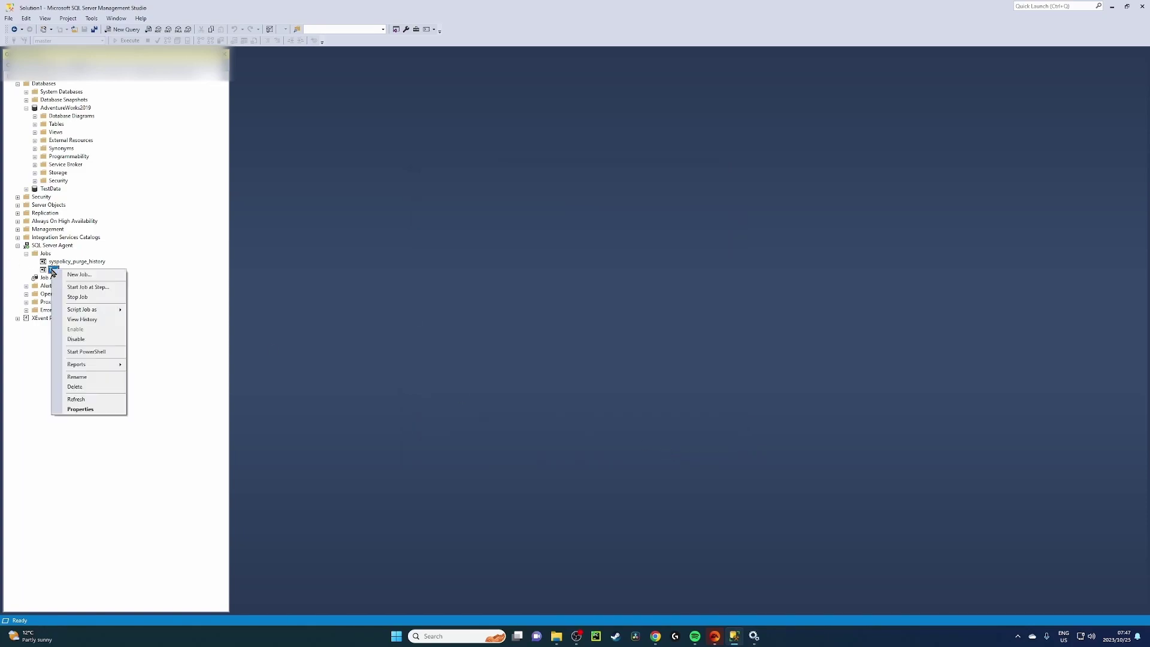
{"action": "left_click", "coordinate": [84, 286]}
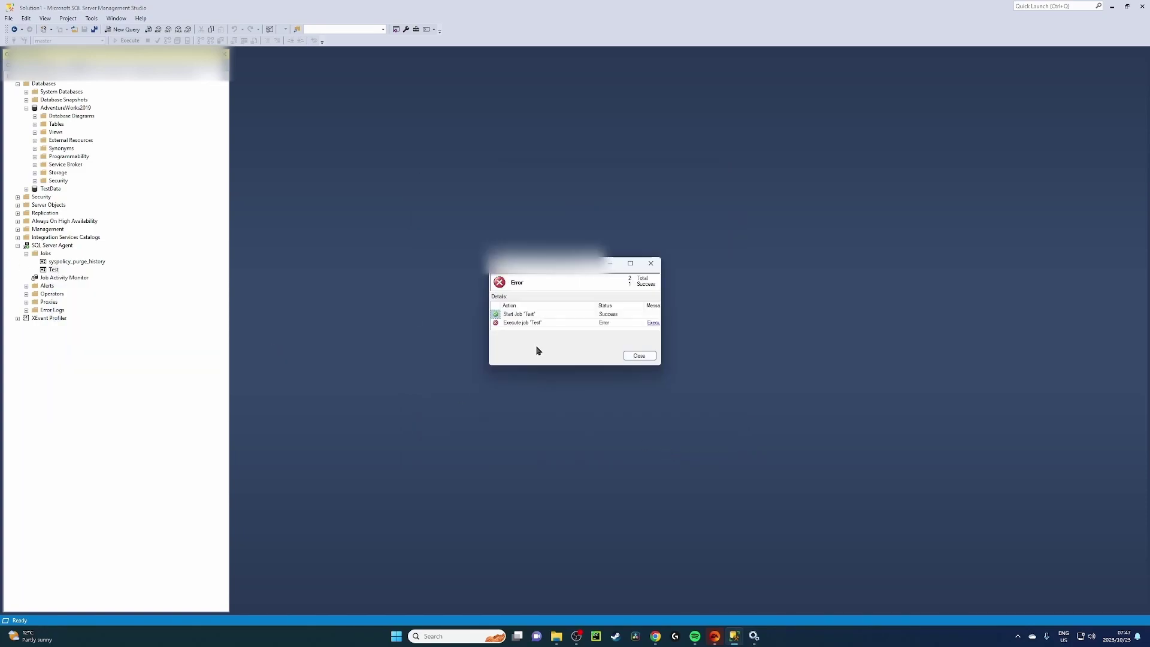
{"action": "left_click", "coordinate": [640, 357]}
Examine the Test job's history, reading the full Step1 error message about the OLE DB provider, and close the log
{"action": "right_click", "coordinate": [50, 271]}
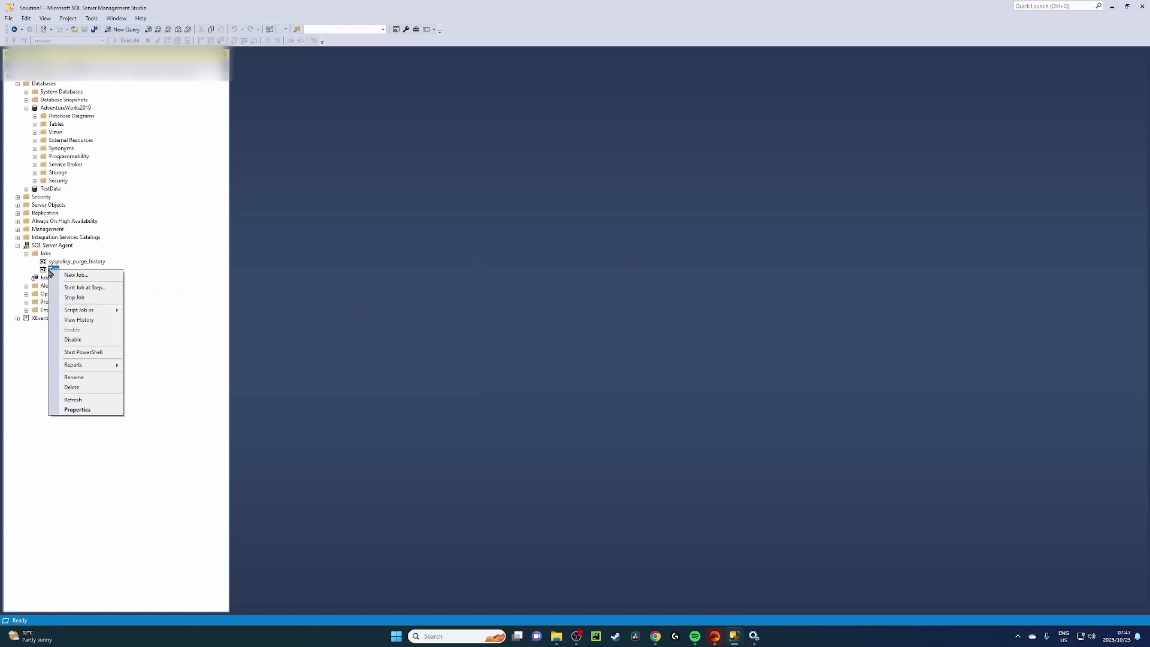
{"action": "left_click", "coordinate": [77, 320]}
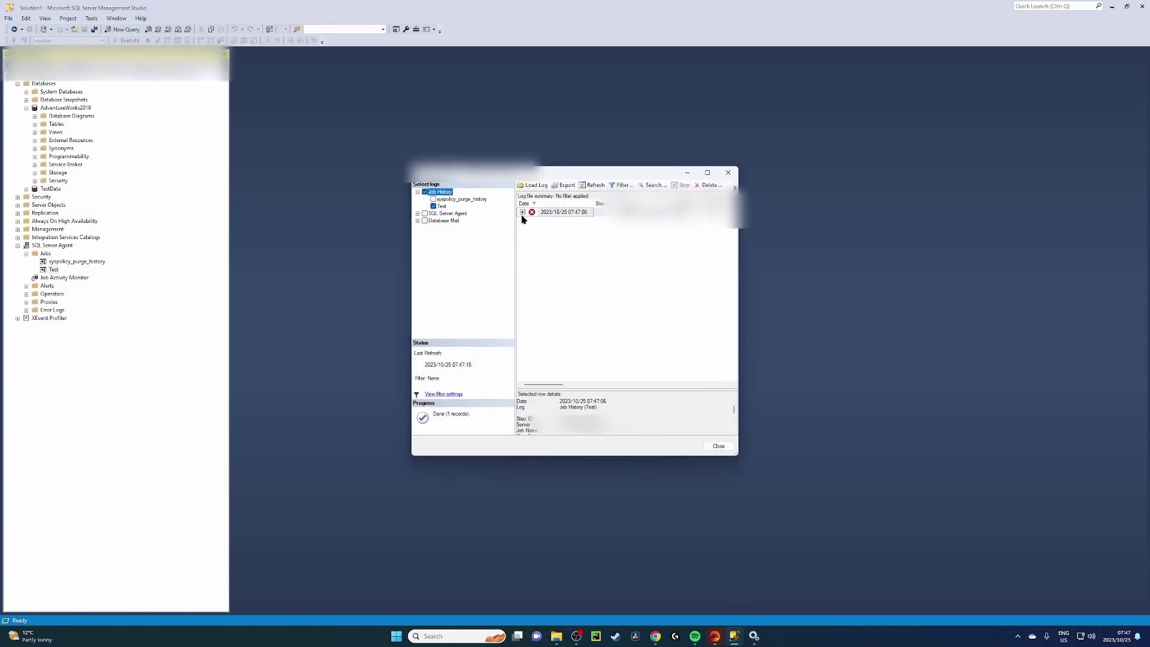
{"action": "left_click", "coordinate": [523, 212]}
{"action": "left_click", "coordinate": [557, 226]}
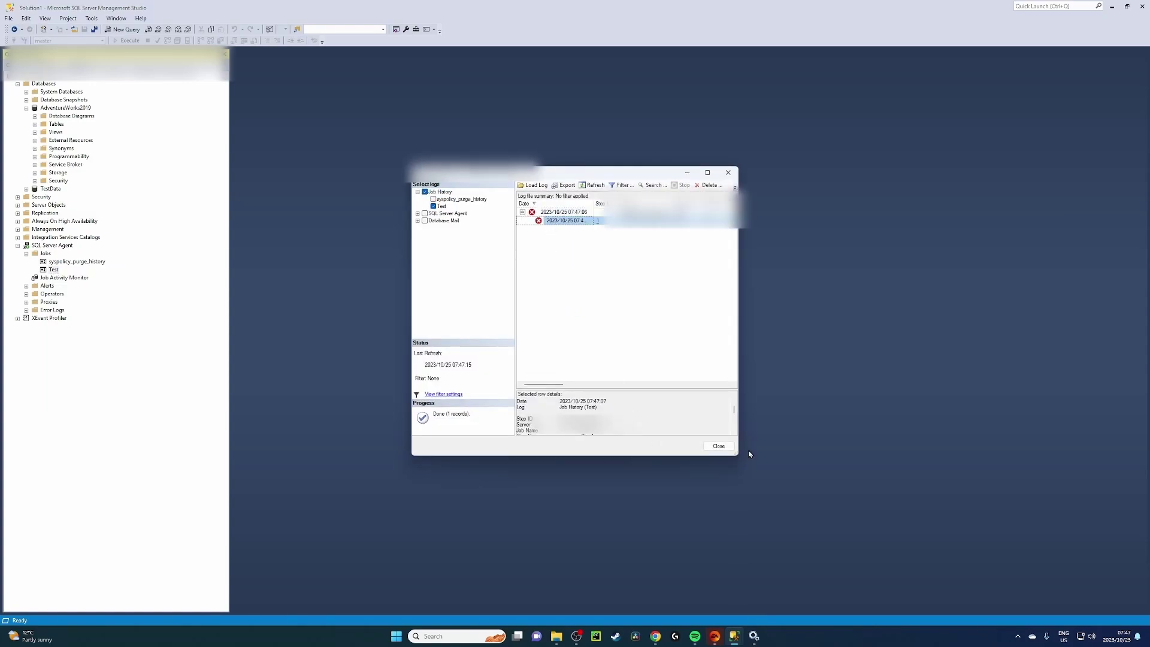
{"action": "left_click_drag", "start_coordinate": [738, 452], "coordinate": [1010, 538]}
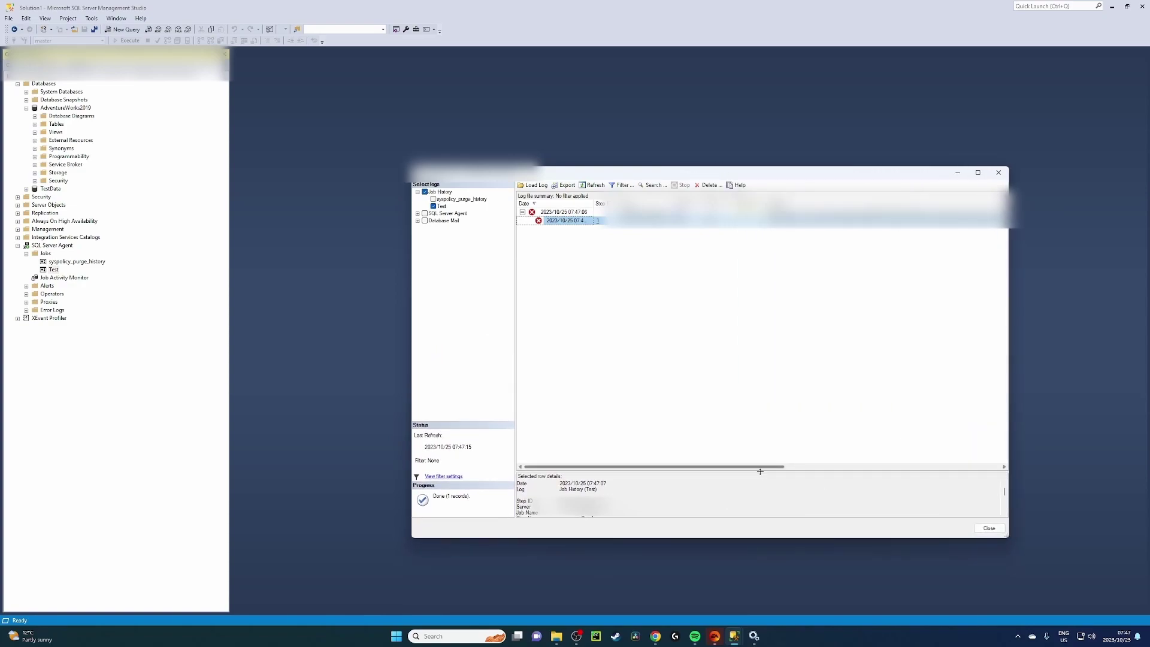
{"action": "left_click_drag", "start_coordinate": [761, 449], "coordinate": [758, 270]}
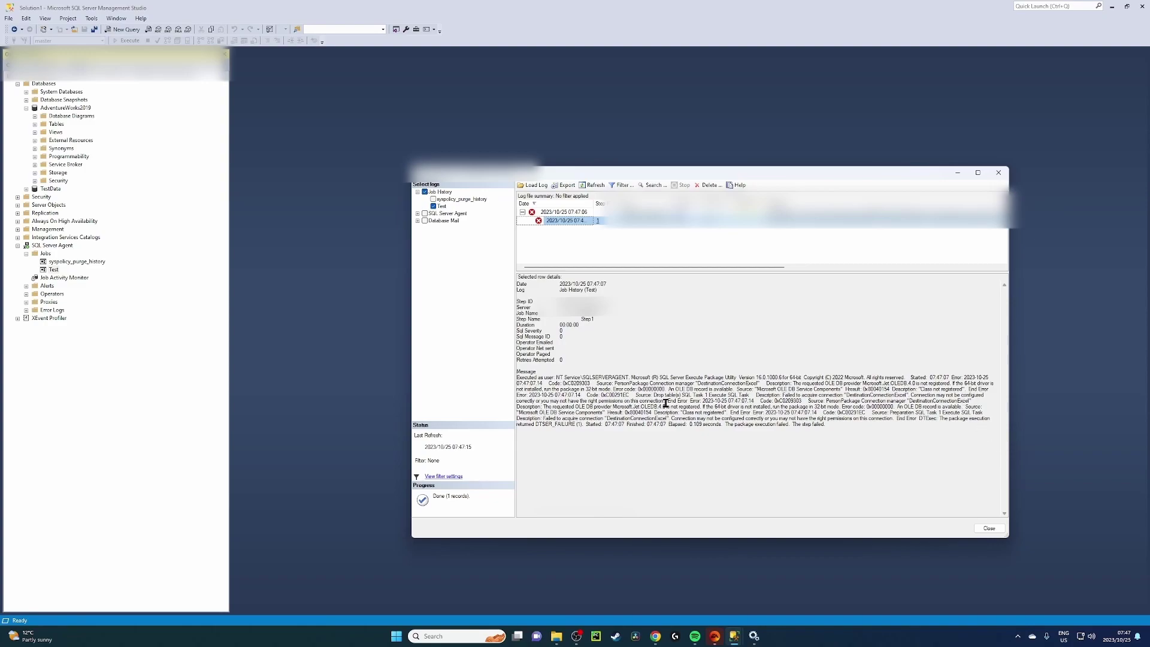
{"action": "left_click_drag", "start_coordinate": [604, 407], "coordinate": [843, 406]}
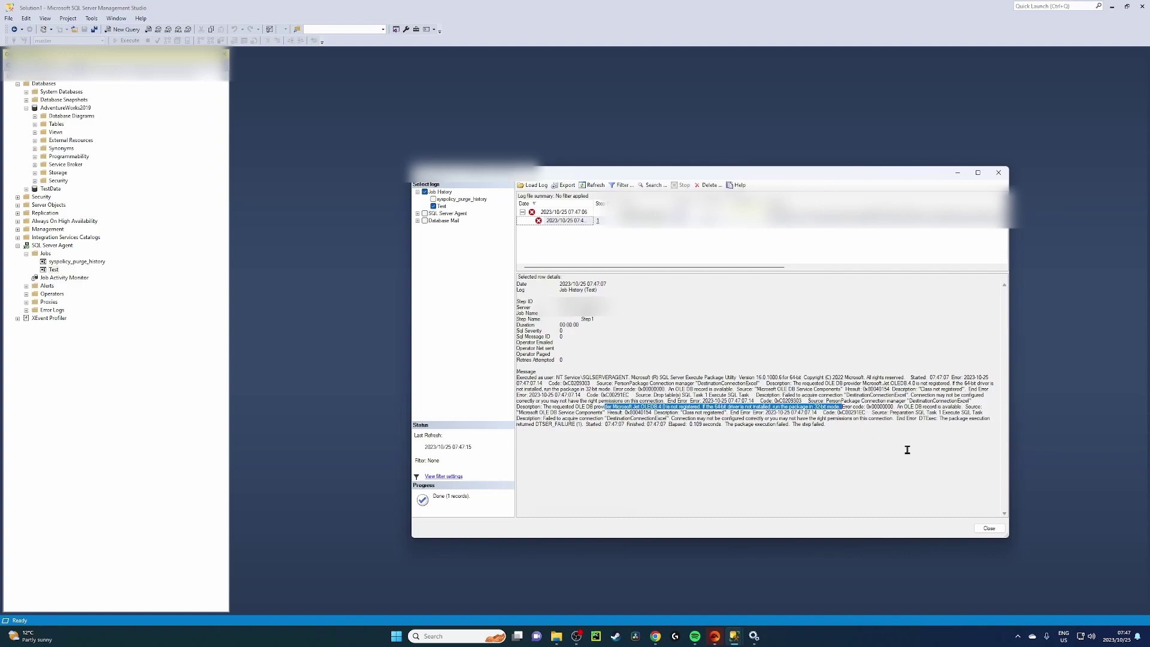
{"action": "left_click", "coordinate": [988, 531]}
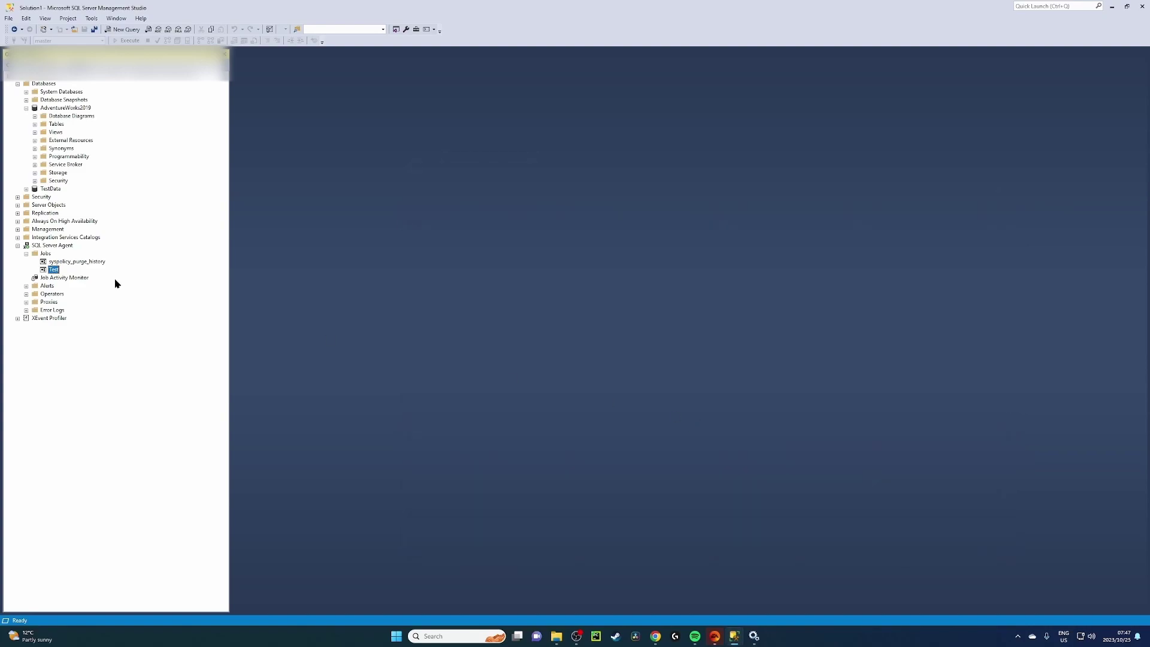
Enable the 32-bit runtime in the execution options of the Test job's Step1, and save the step and job
{"action": "double_click", "coordinate": [53, 270]}
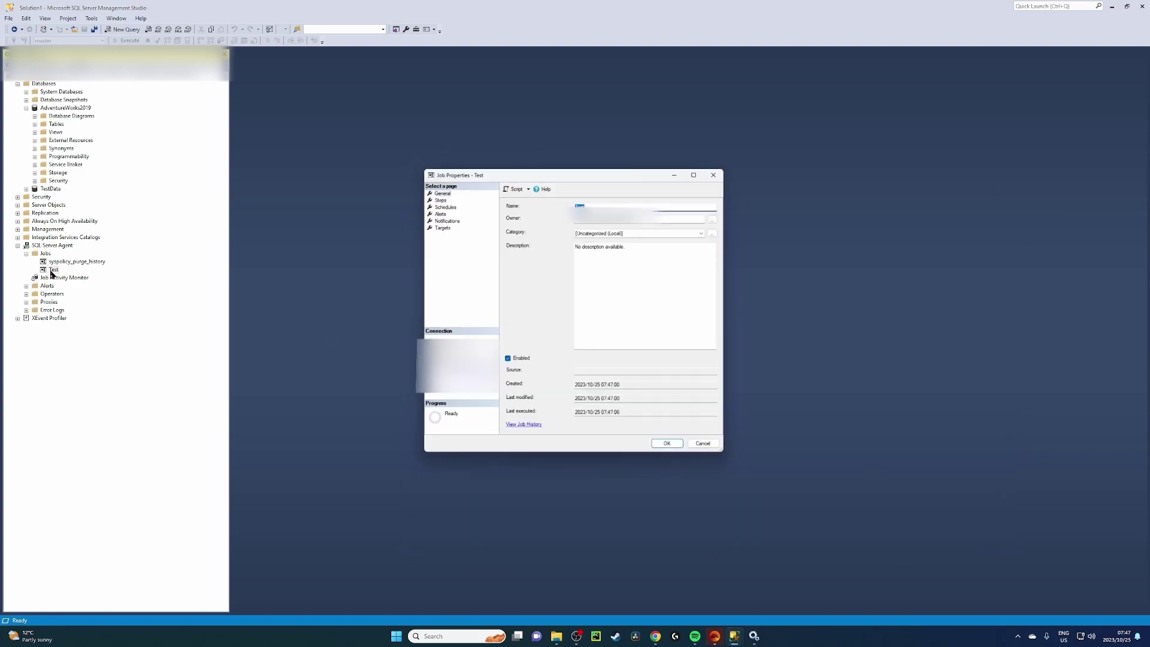
{"action": "left_click", "coordinate": [433, 197]}
{"action": "left_click", "coordinate": [541, 223]}
{"action": "double_click", "coordinate": [540, 224]}
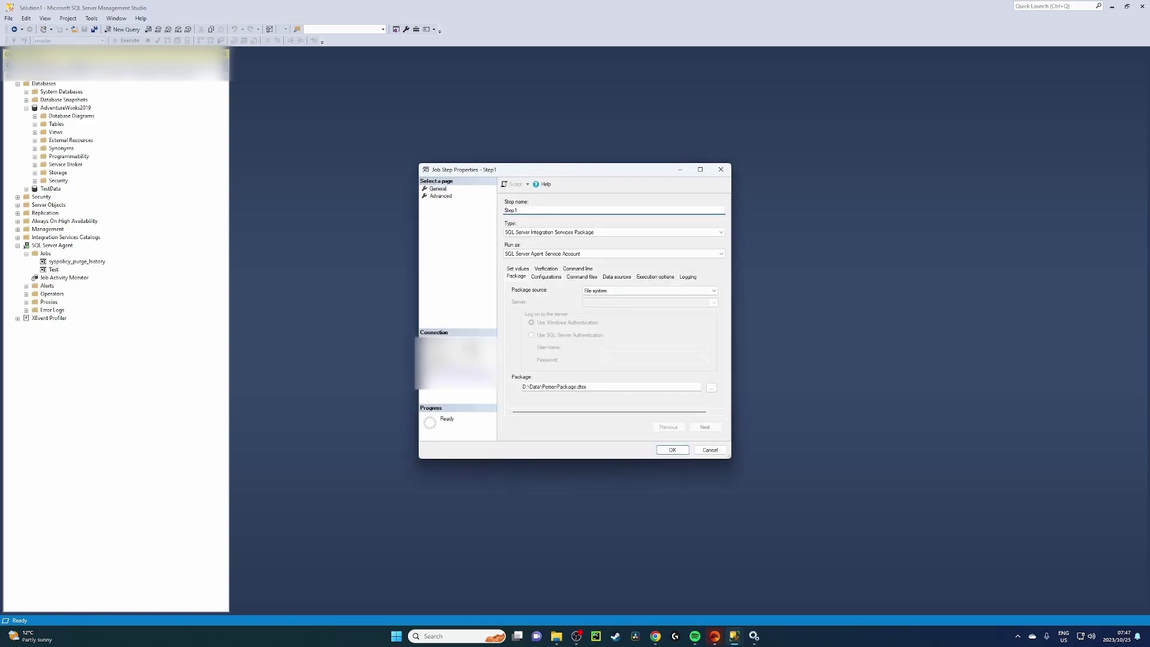
{"action": "left_click", "coordinate": [657, 282]}
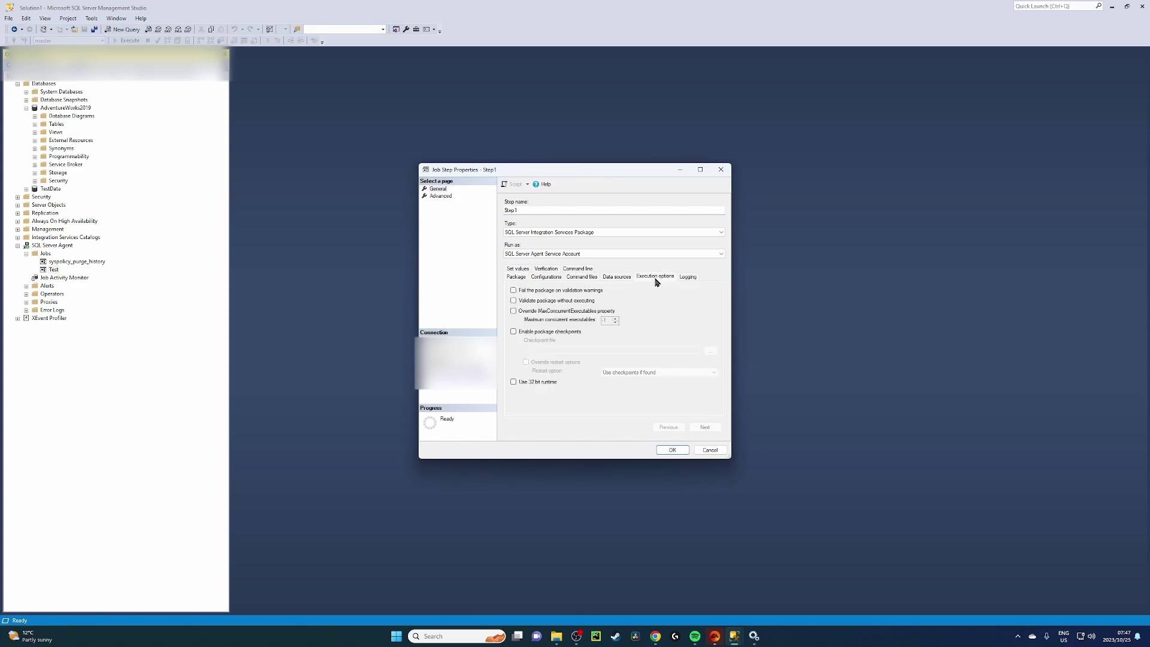
{"action": "left_click", "coordinate": [514, 384]}
{"action": "left_click", "coordinate": [672, 450]}
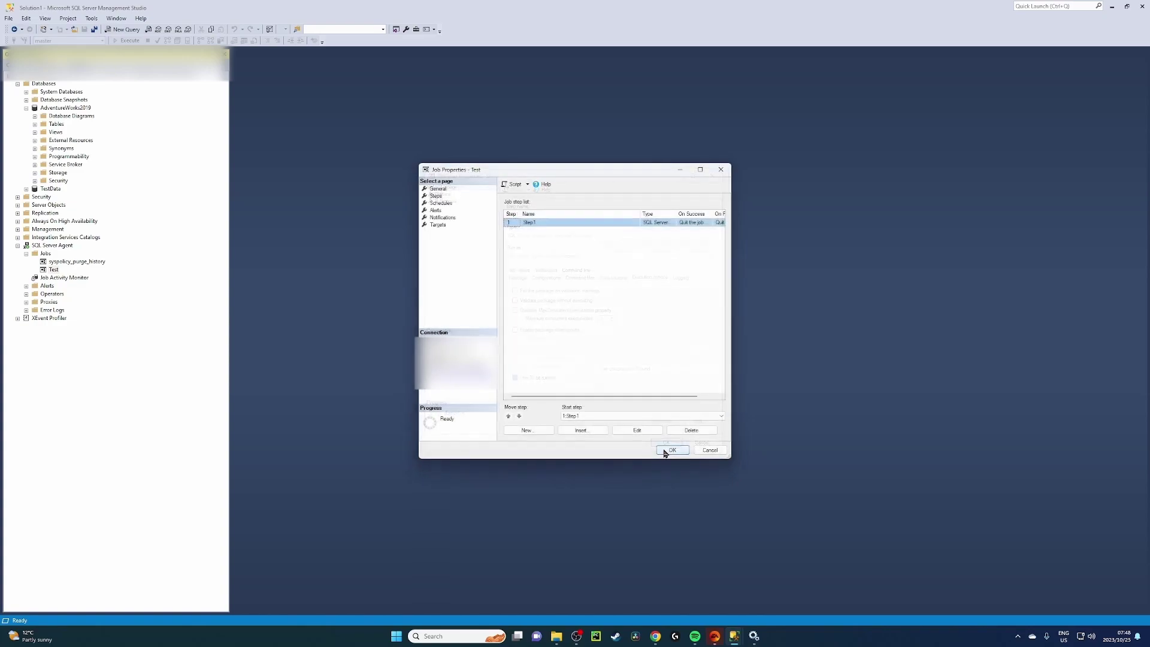
{"action": "left_click", "coordinate": [665, 452]}
Run the Test job twice with its changed settings, closing the progress report after each run
{"action": "right_click", "coordinate": [54, 269]}
{"action": "left_click", "coordinate": [99, 292]}
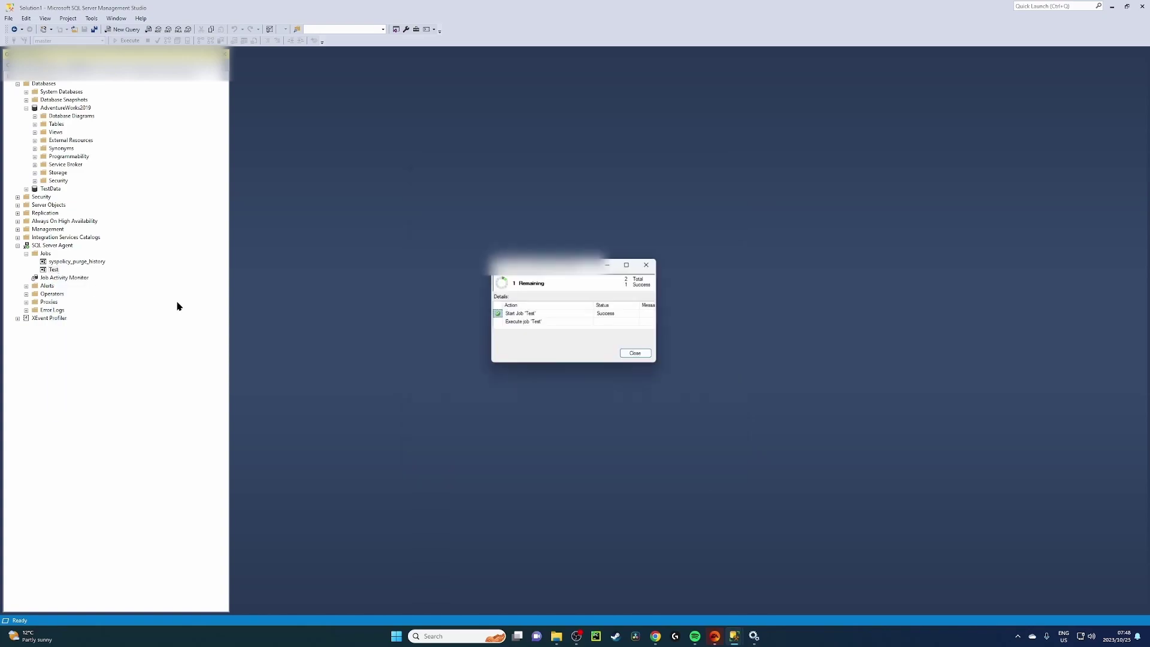
{"action": "left_click", "coordinate": [639, 356]}
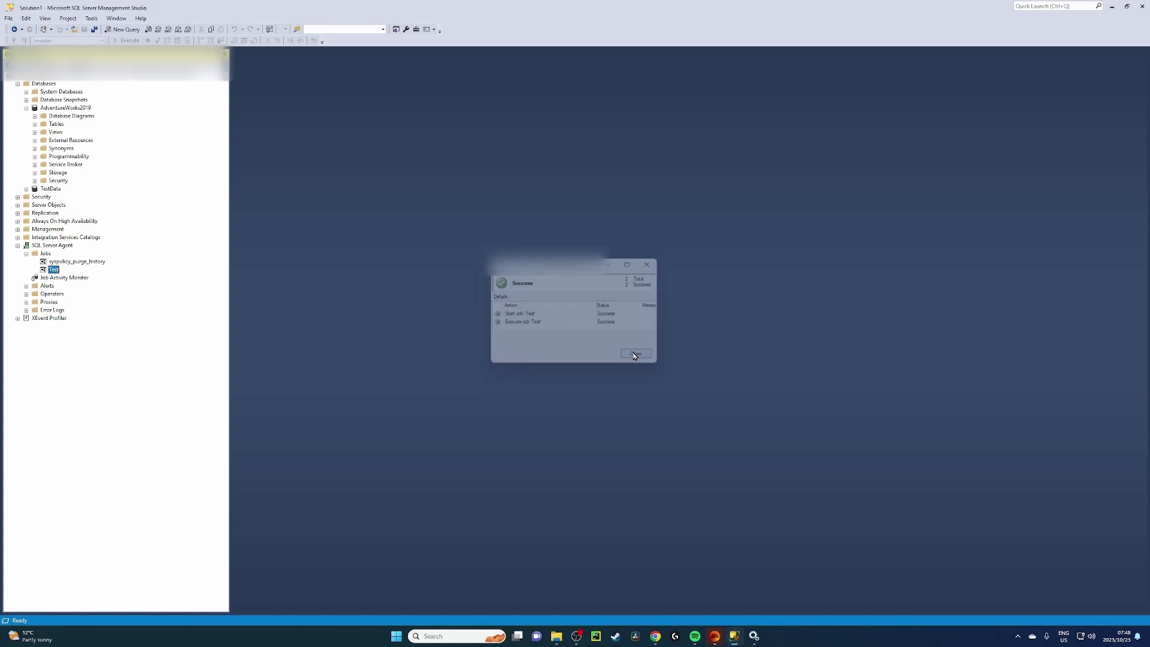
{"action": "right_click", "coordinate": [54, 274]}
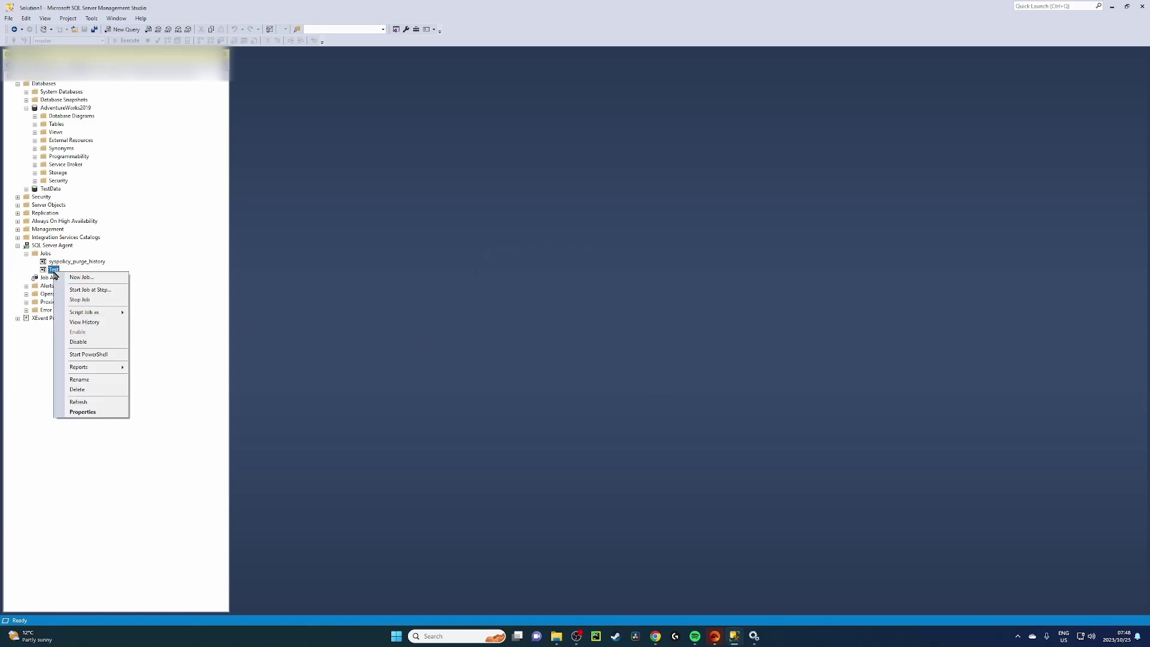
{"action": "left_click", "coordinate": [93, 292]}
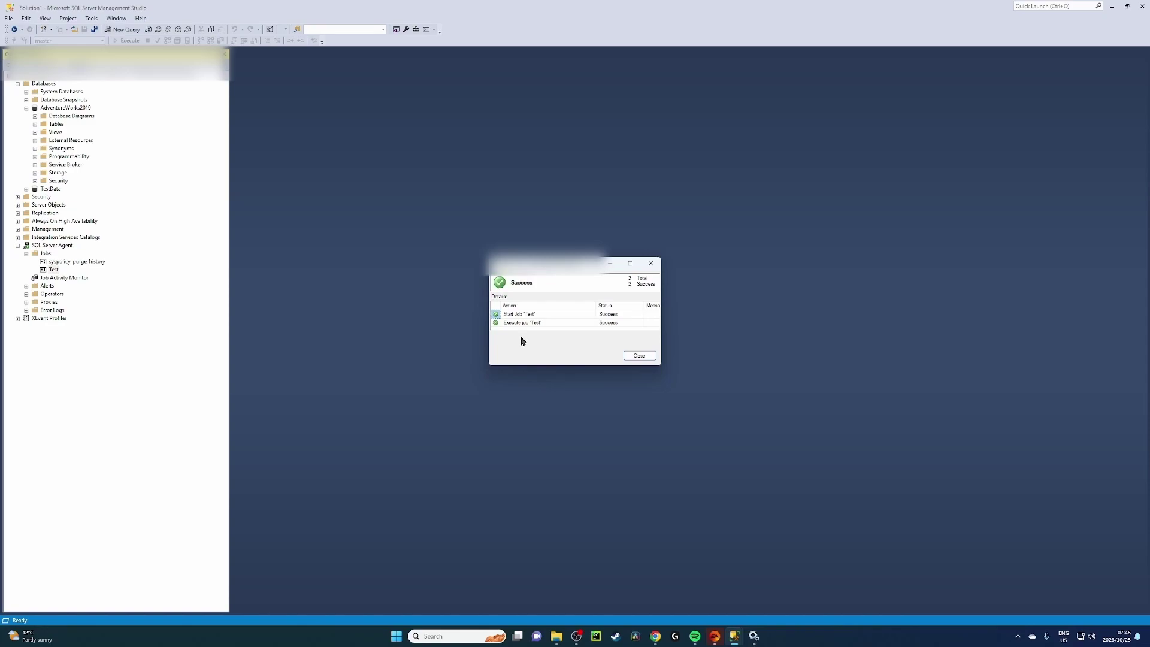
{"action": "left_click", "coordinate": [636, 356]}
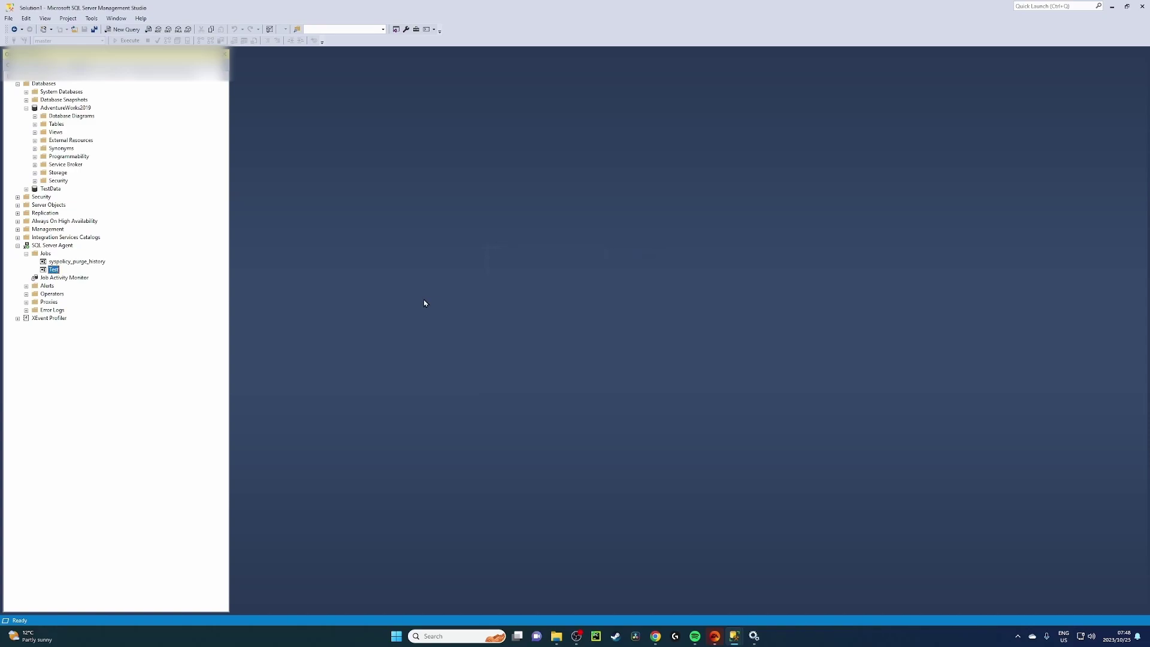